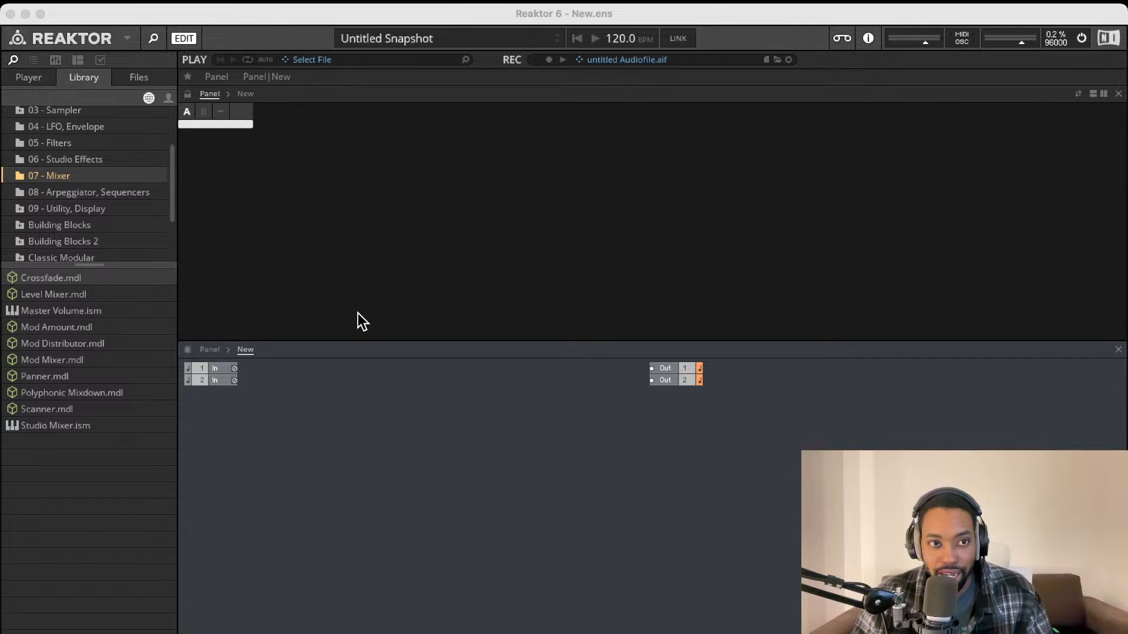
# Close the empty Reaktor 6 ensemble window
pyautogui.click(170, 12)
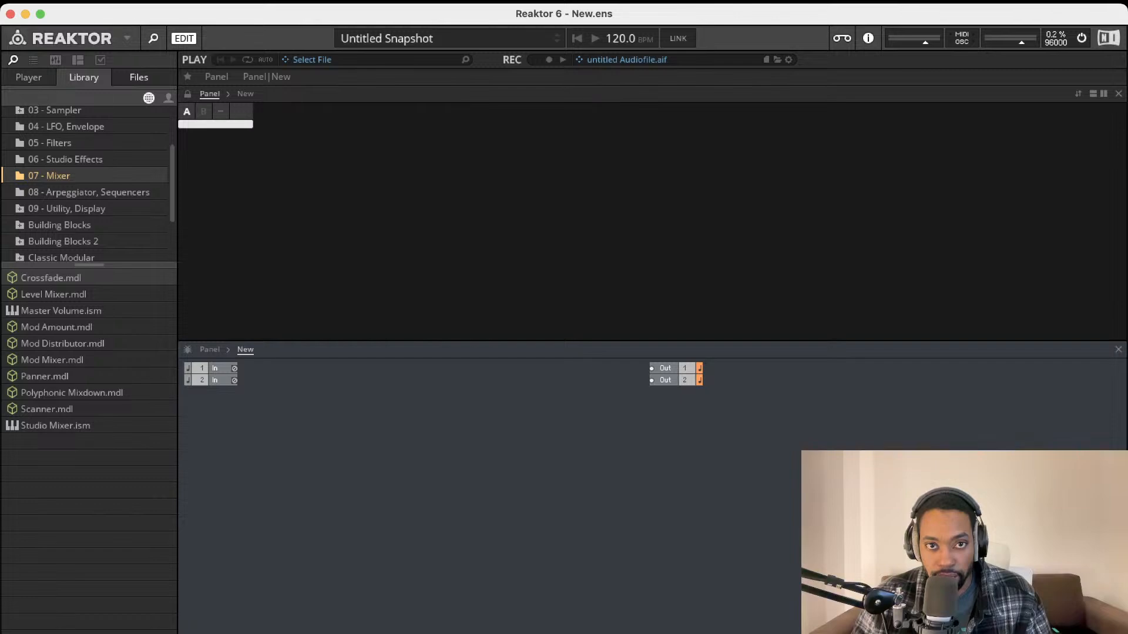
pyautogui.click(11, 13)
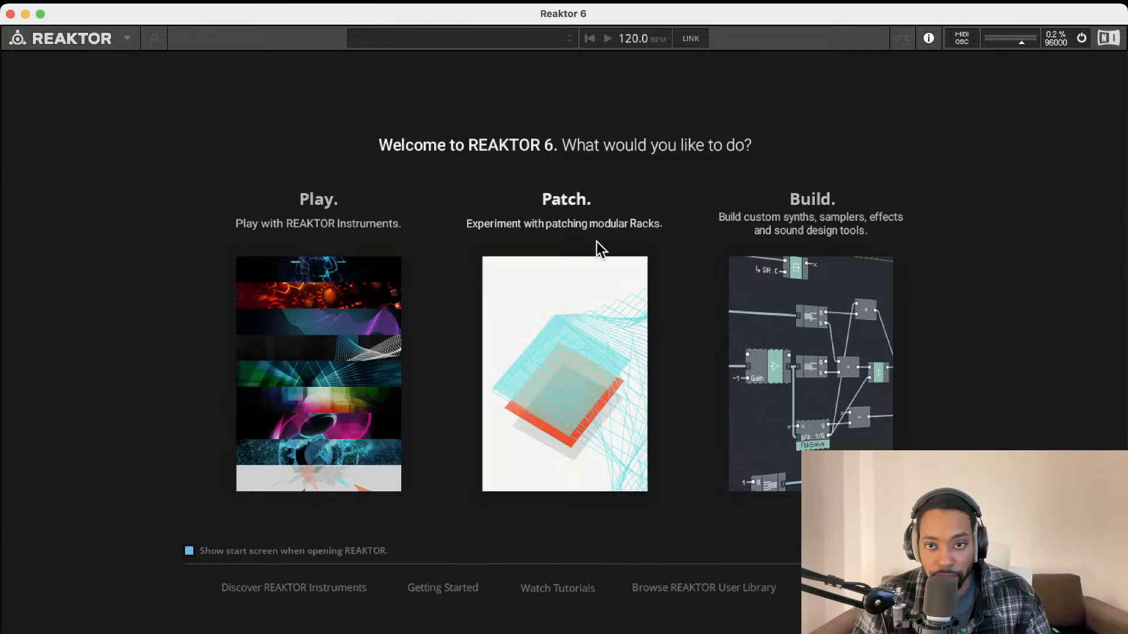
# Choose Build on the welcome screen to open a new empty ensemble, New.ens
pyautogui.click(819, 301)
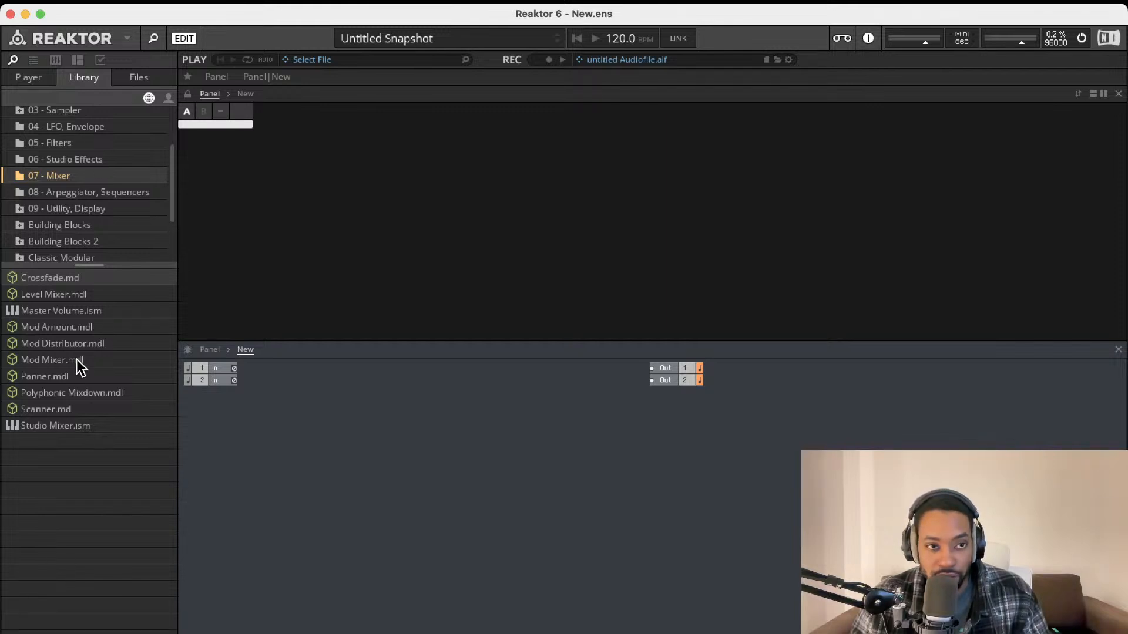
# Load OSC-Bento Oscillator from Blocks Base > Blocks > Bento Box into the structure
pyautogui.click(40, 75)
pyautogui.scroll(3, 85, 159)
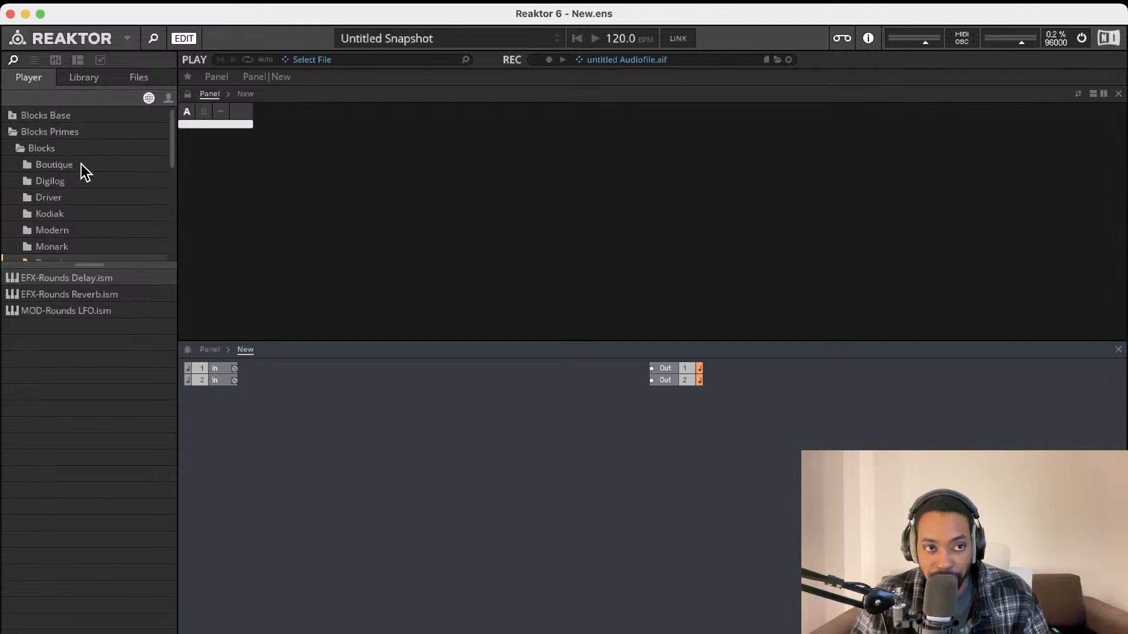
pyautogui.click(23, 150)
pyautogui.click(16, 152)
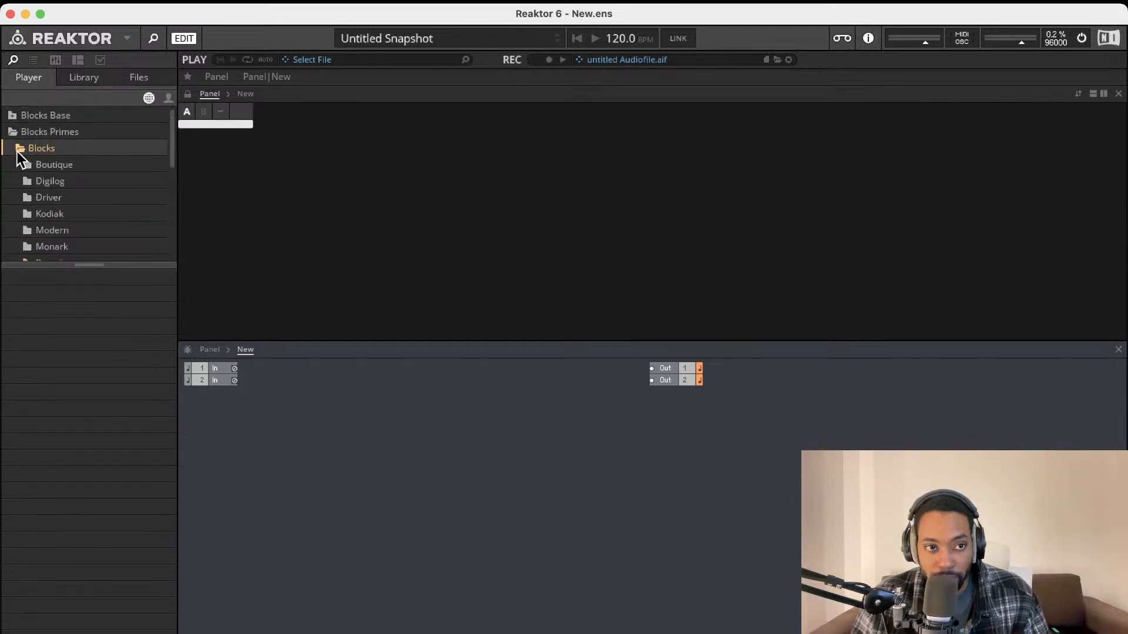
pyautogui.scroll(-1, 48, 194)
pyautogui.scroll(-3, 45, 189)
pyautogui.scroll(4, 45, 189)
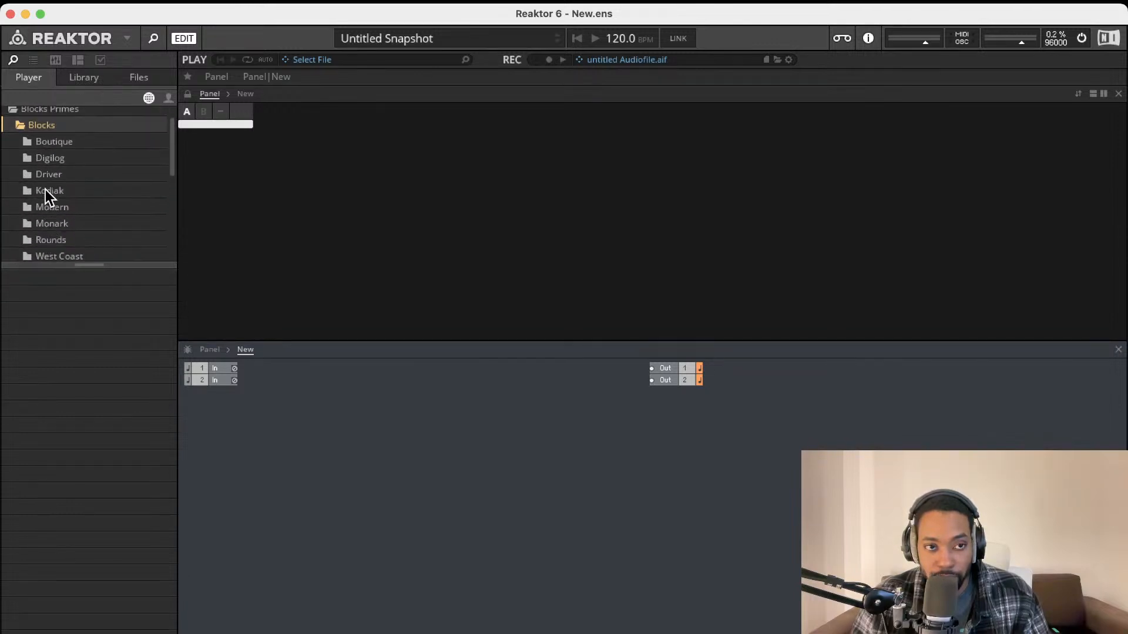
pyautogui.click(13, 116)
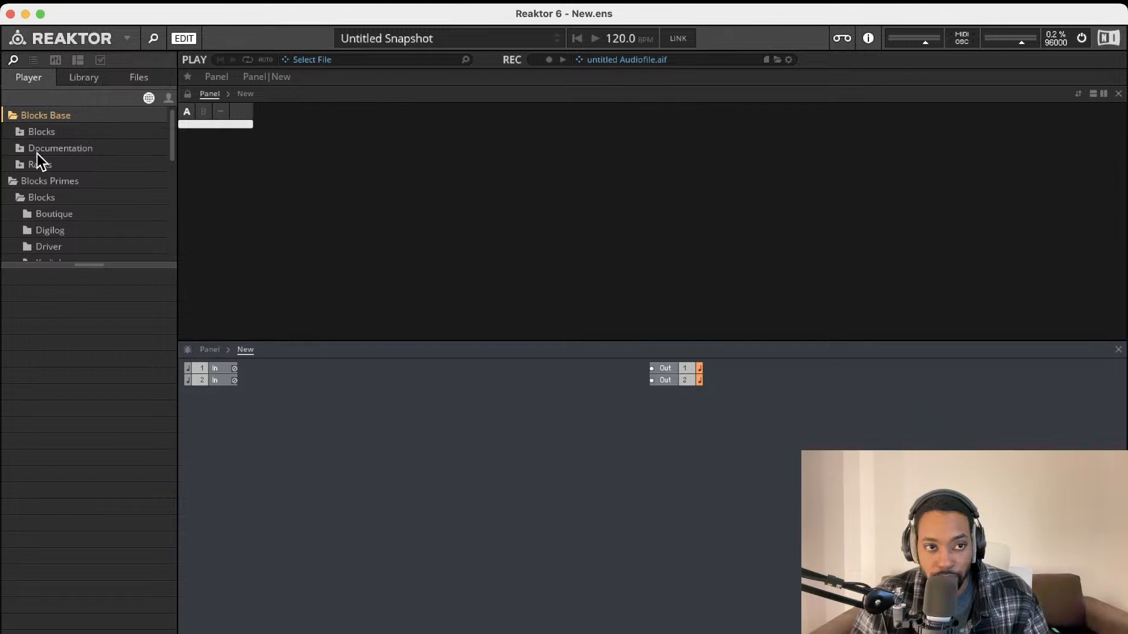
pyautogui.click(20, 135)
pyautogui.click(35, 154)
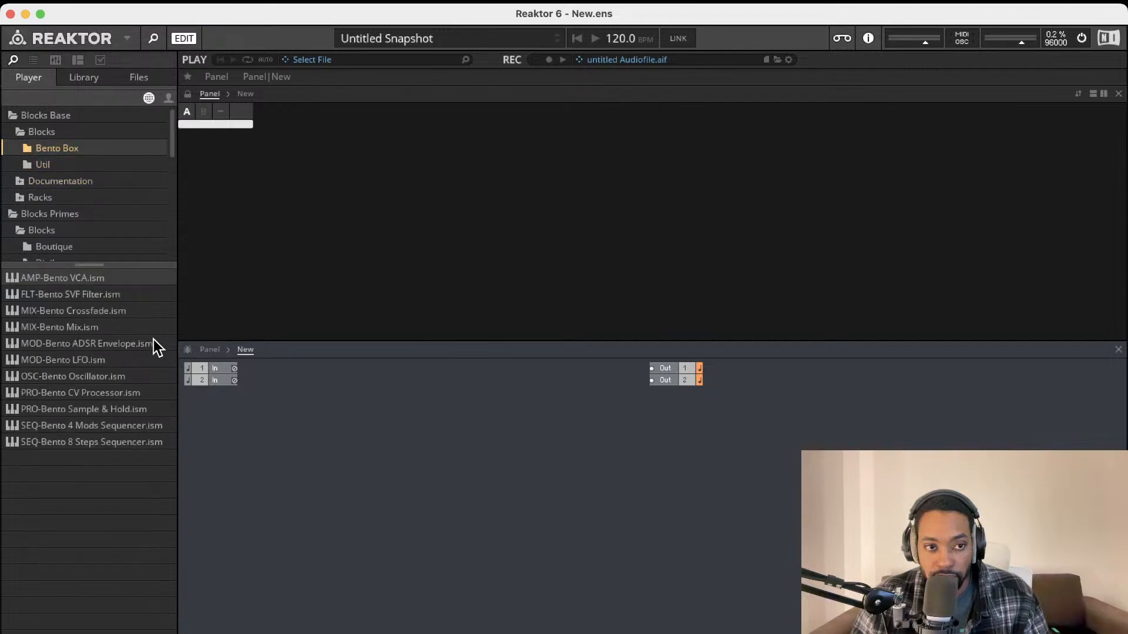
pyautogui.doubleClick(104, 379)
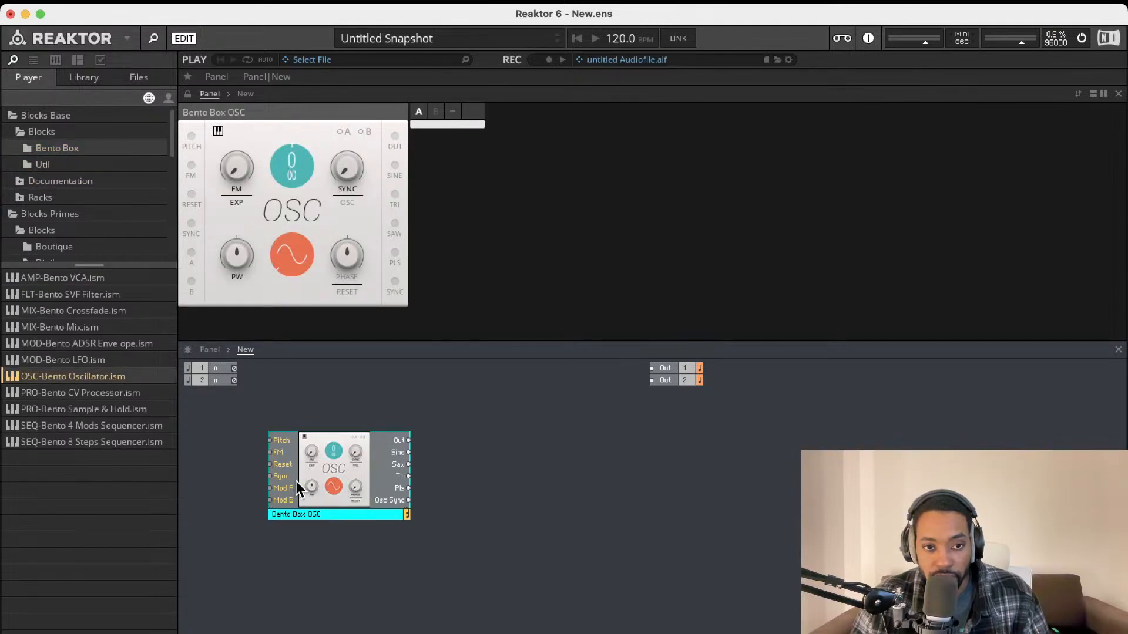
pyautogui.moveTo(296, 481); pyautogui.dragTo(310, 442)
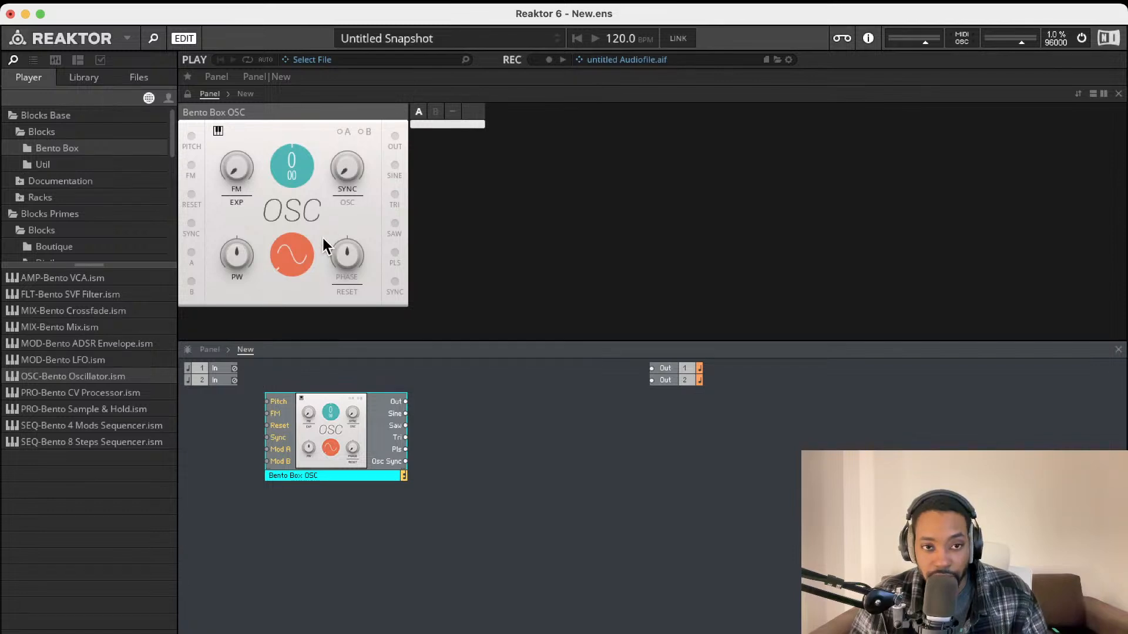
# Morph the oscillator's waveform using its Wave knob
pyautogui.moveTo(304, 252)
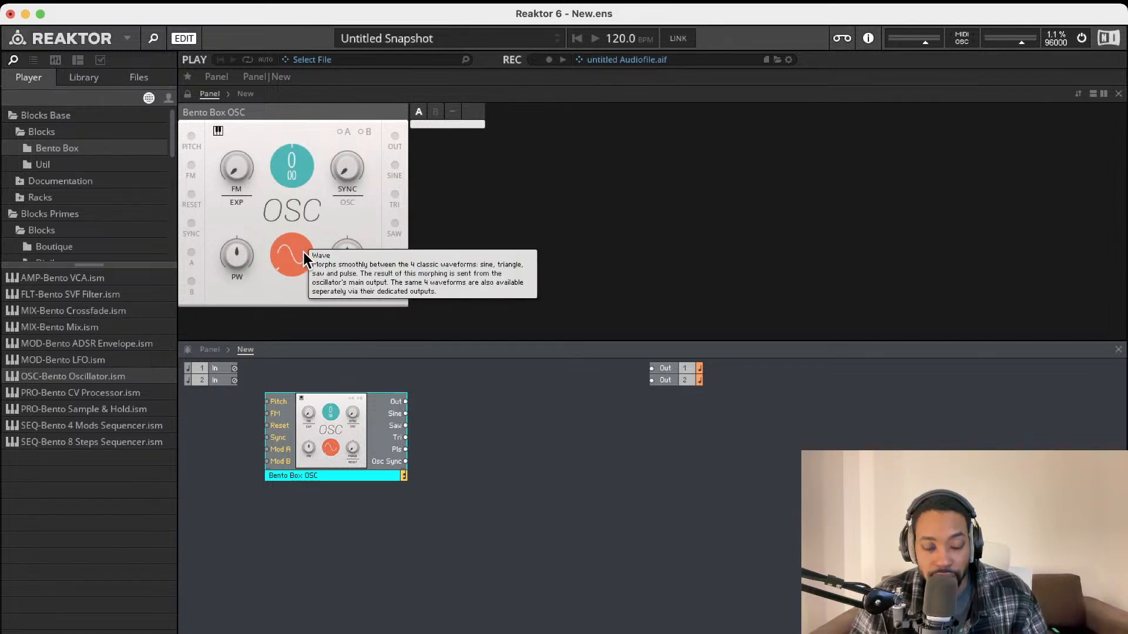
pyautogui.click(286, 249)
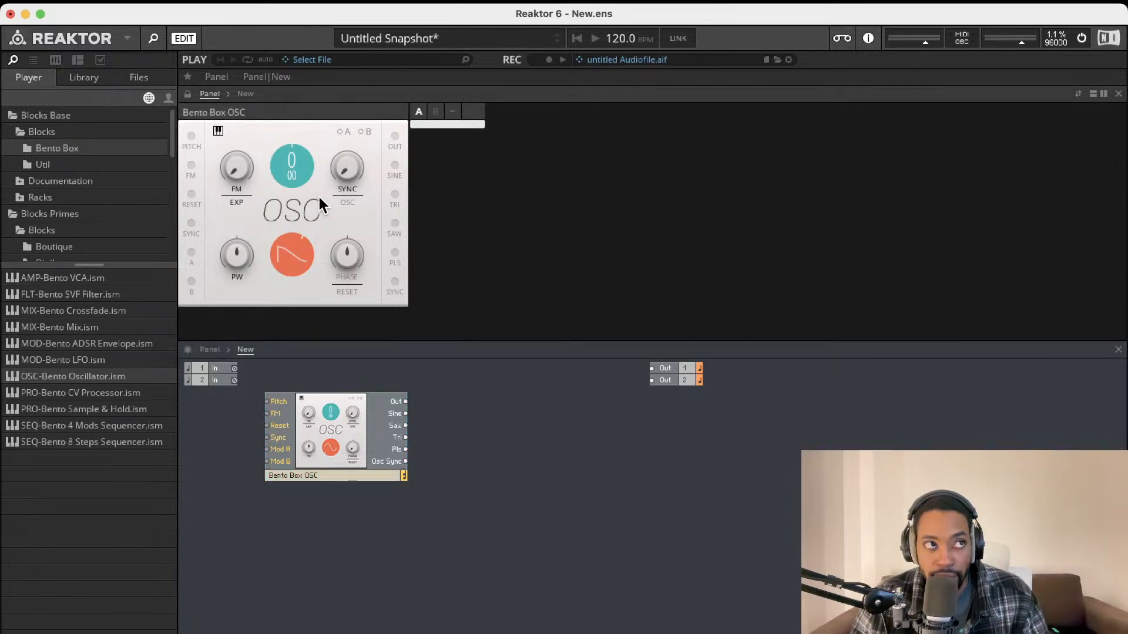
pyautogui.moveTo(291, 248); pyautogui.dragTo(283, 337)
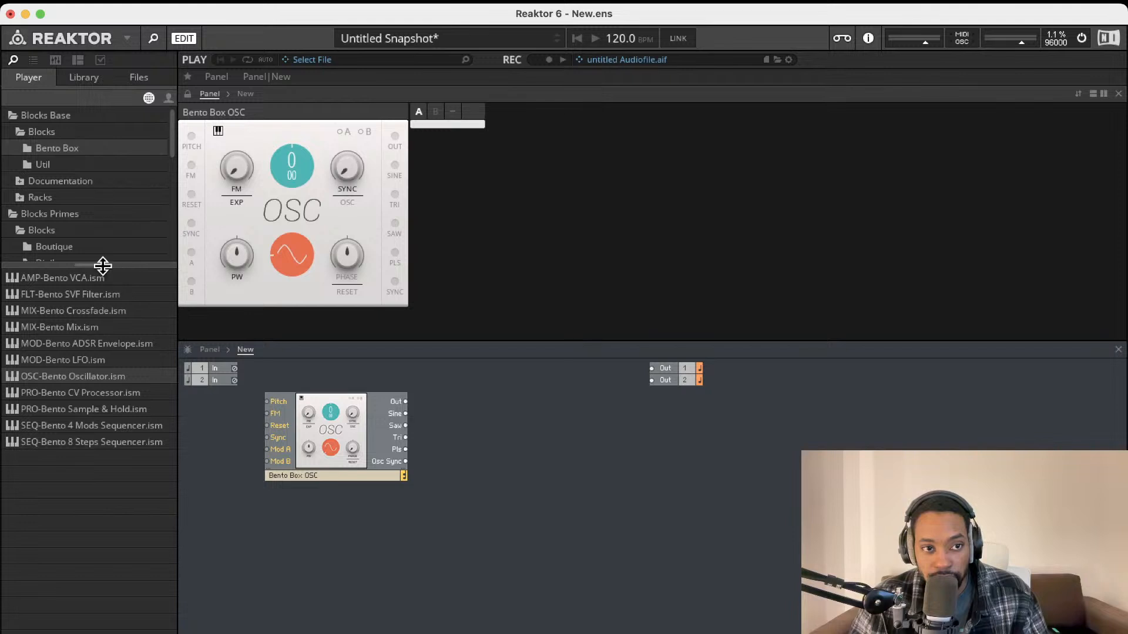
# Add a Util Note In block left of the oscillator, deleting a stray MIDI Out block
pyautogui.click(62, 165)
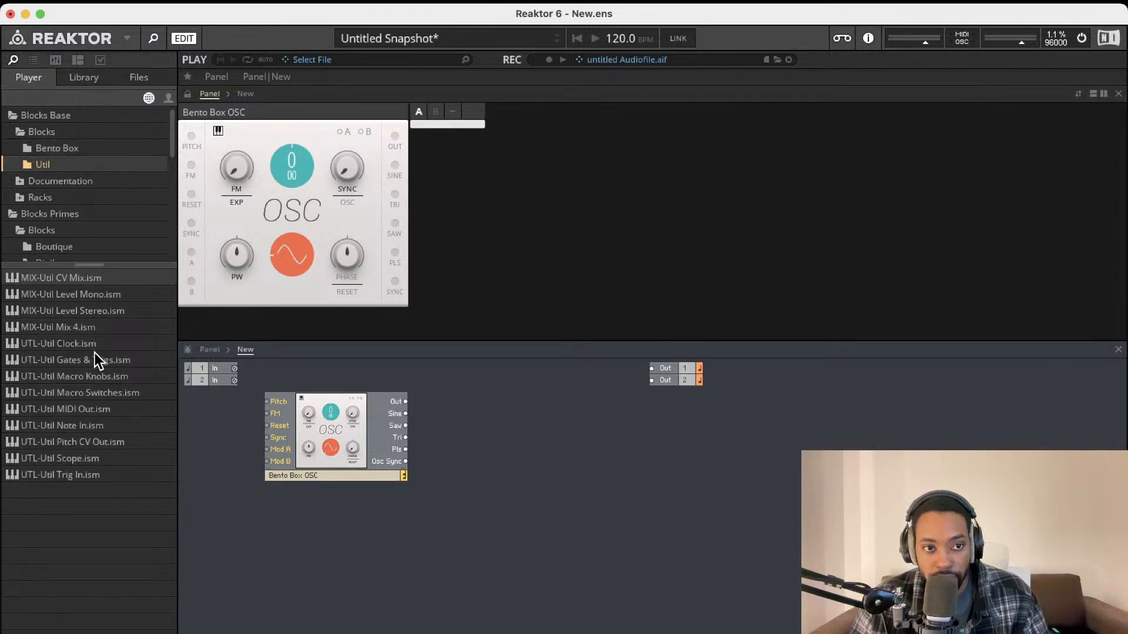
pyautogui.moveTo(89, 408); pyautogui.dragTo(293, 467)
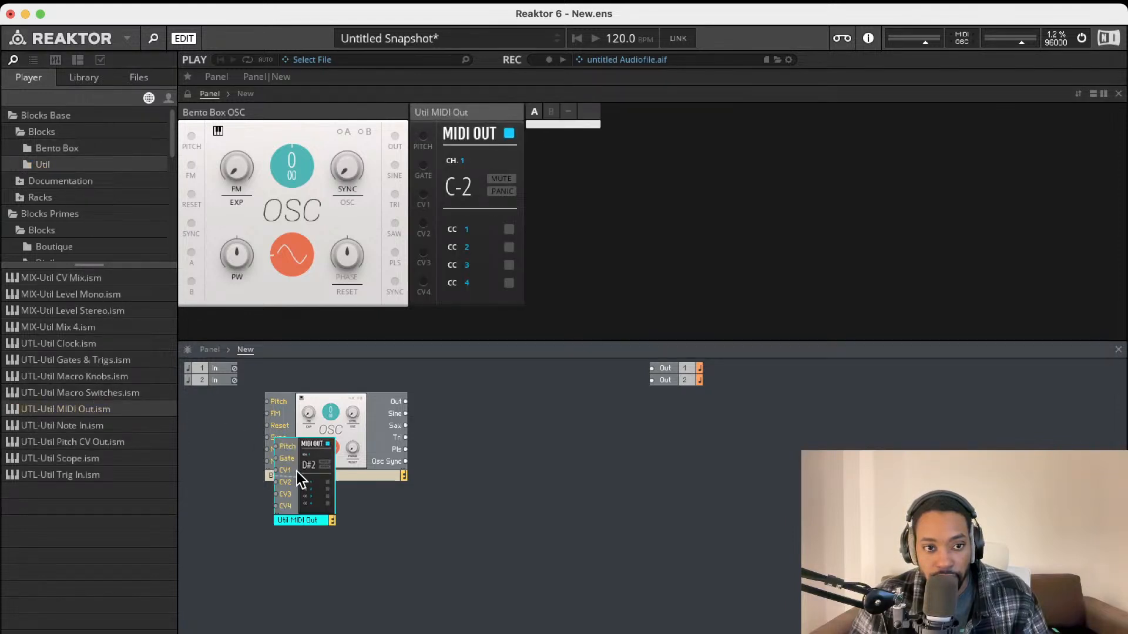
pyautogui.press('Delete')
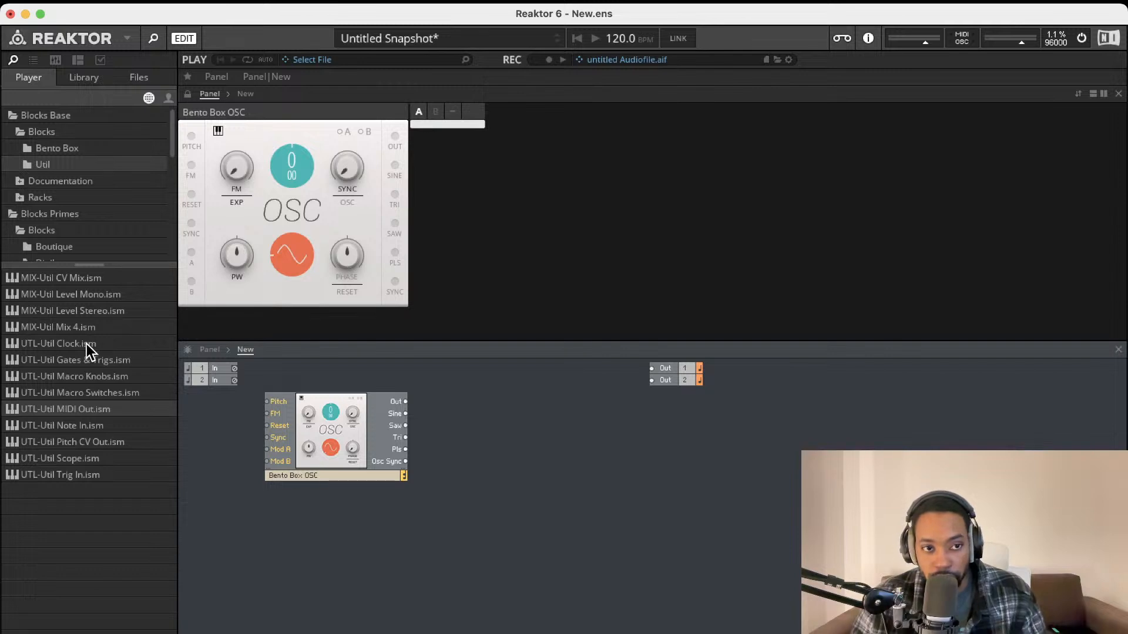
pyautogui.moveTo(109, 423); pyautogui.dragTo(240, 420)
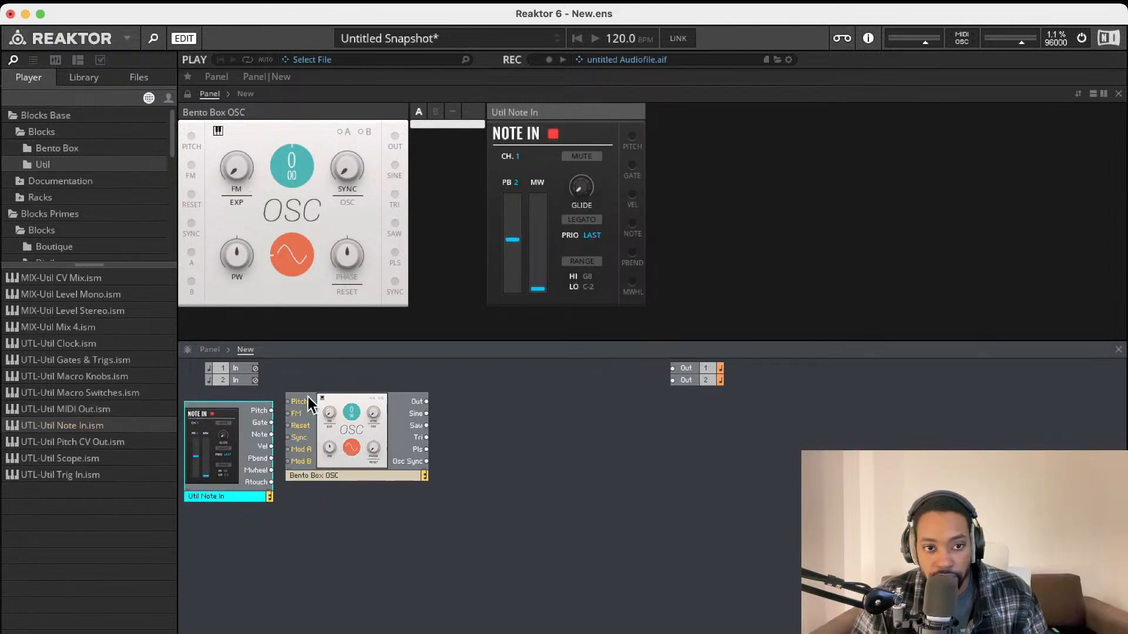
pyautogui.moveTo(308, 397); pyautogui.dragTo(335, 416)
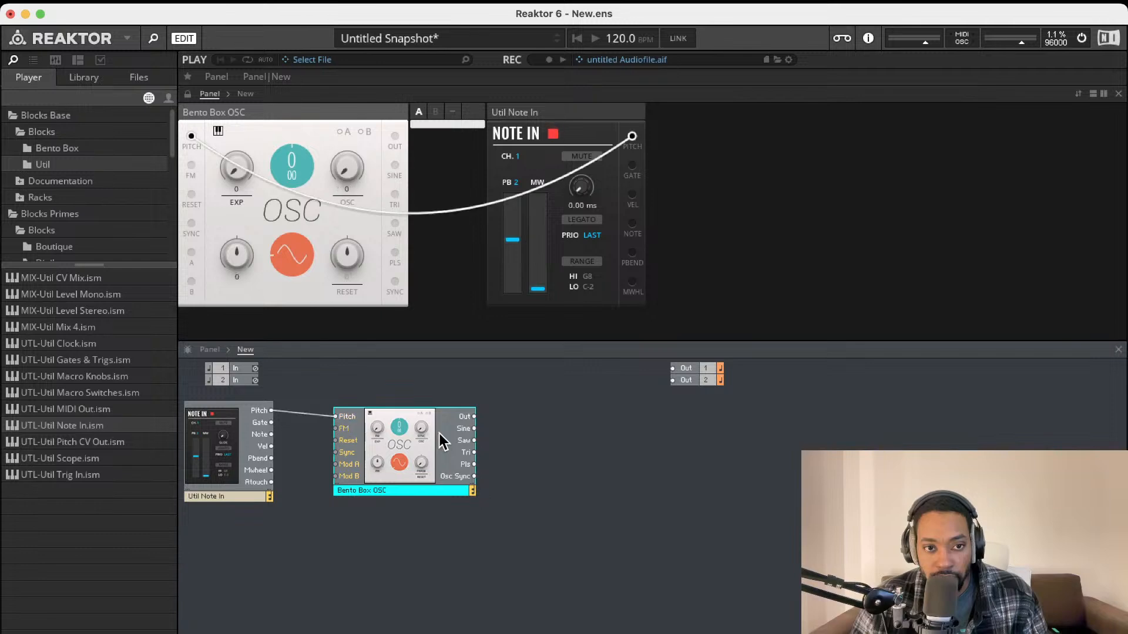
# Wire the oscillator output to Out 1 and Out 2 and lower the master volume
pyautogui.moveTo(474, 416); pyautogui.dragTo(673, 369)
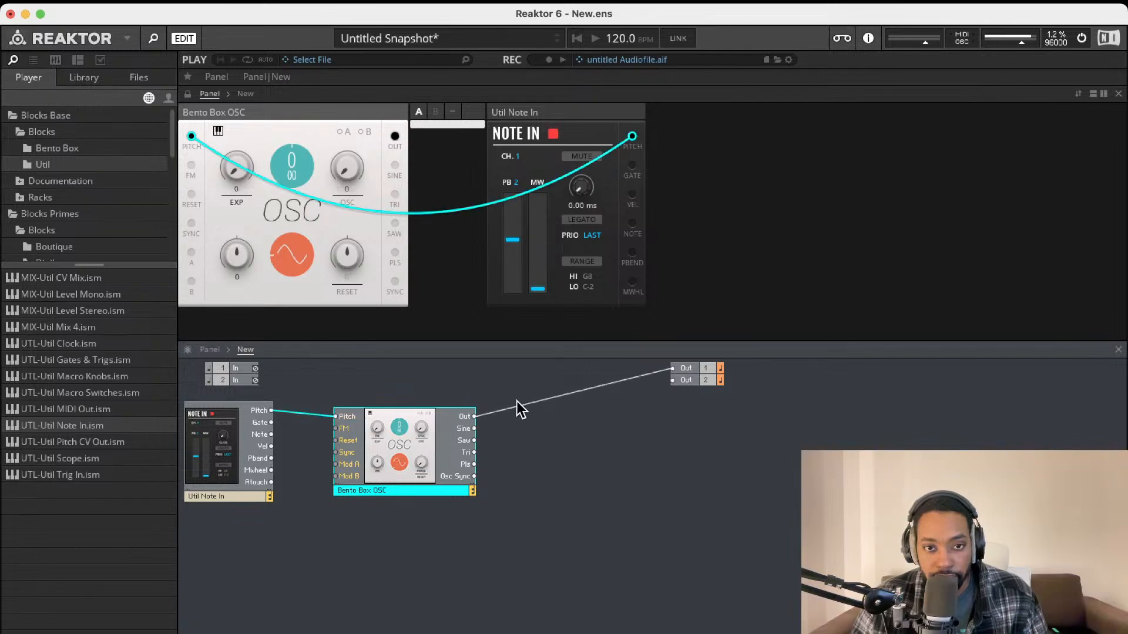
pyautogui.moveTo(474, 416)
pyautogui.mouseDown()
pyautogui.moveTo(685, 390)
pyautogui.moveTo(672, 380)
pyautogui.mouseUp()
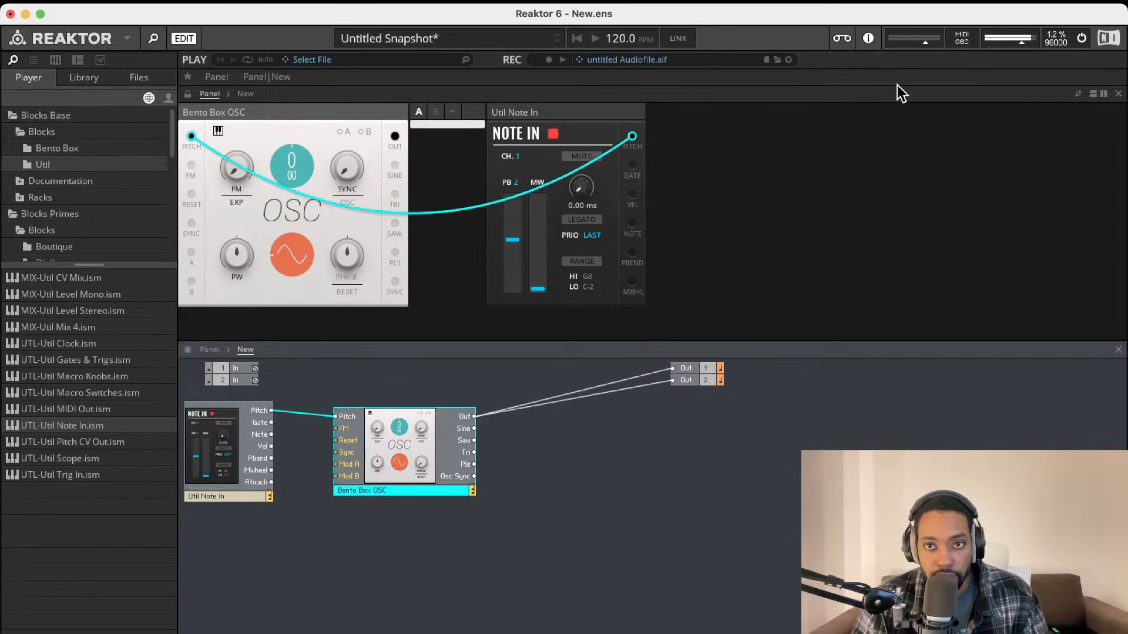
pyautogui.moveTo(1028, 39); pyautogui.dragTo(1012, 44)
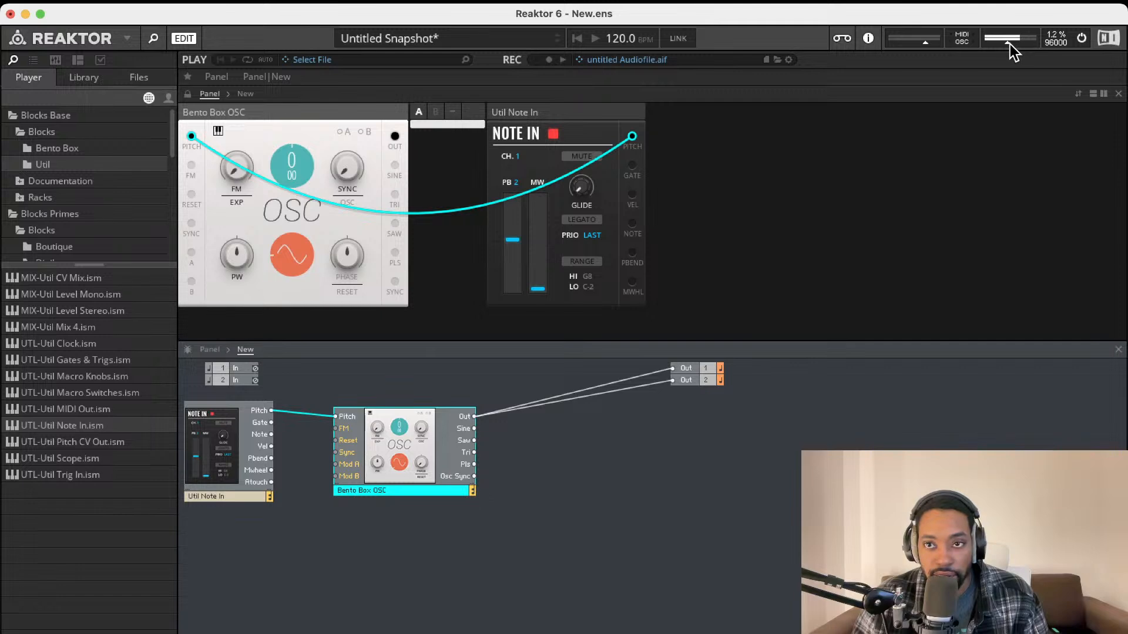
pyautogui.moveTo(548, 114); pyautogui.dragTo(282, 117)
pyautogui.moveTo(1007, 44); pyautogui.dragTo(1000, 44)
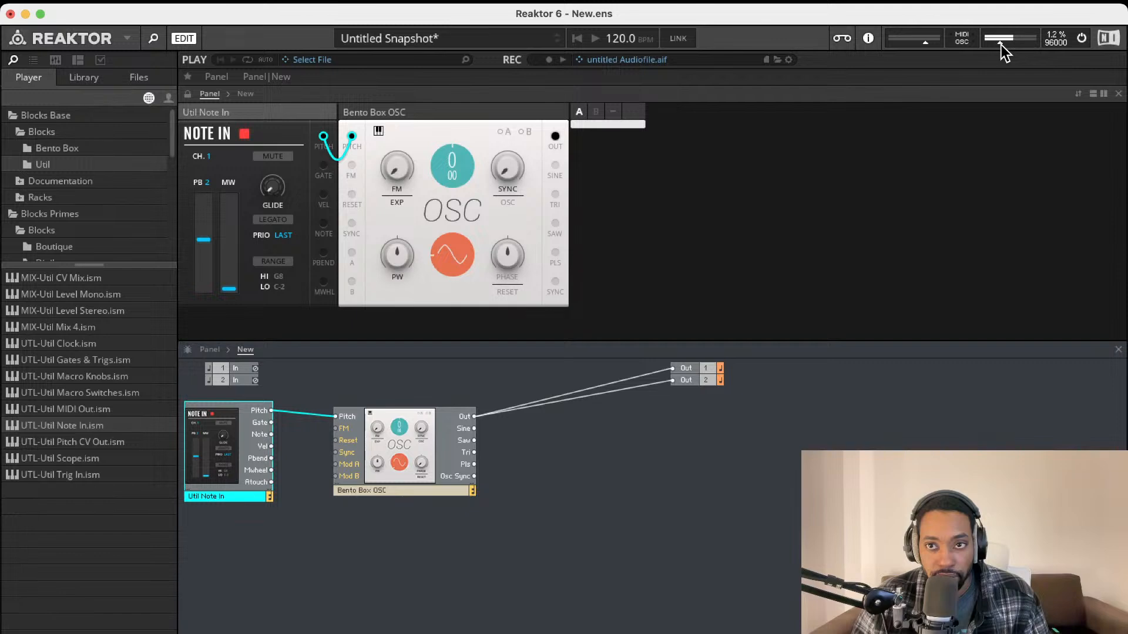
# Change the oscillator waveform to a saw shape
pyautogui.click(1081, 38)
pyautogui.moveTo(445, 247); pyautogui.dragTo(462, 66)
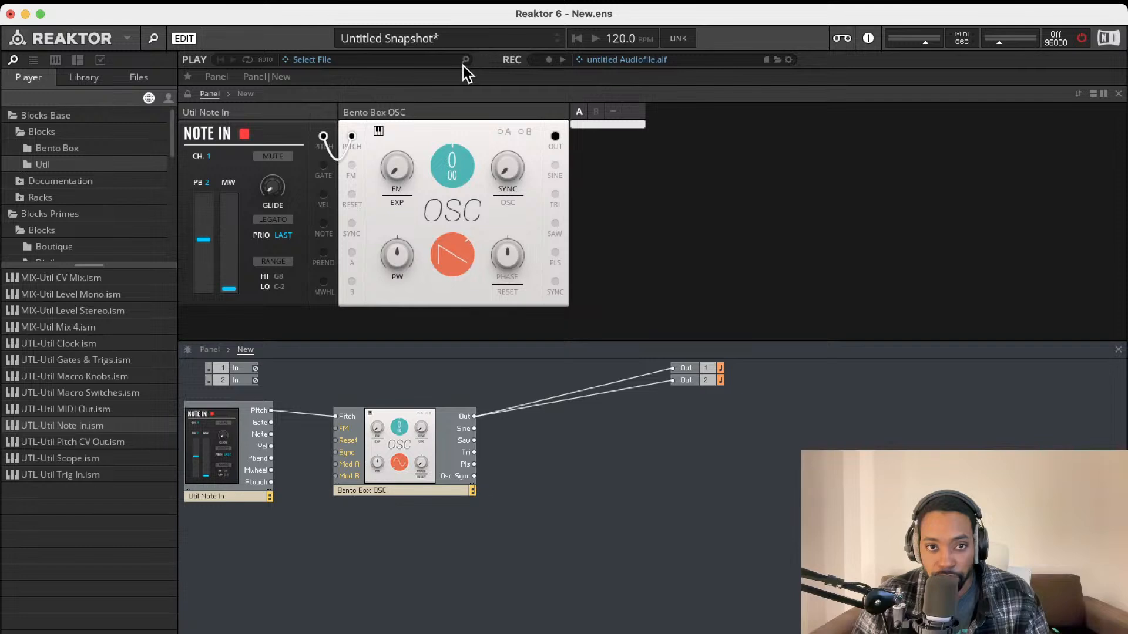
pyautogui.click(1082, 38)
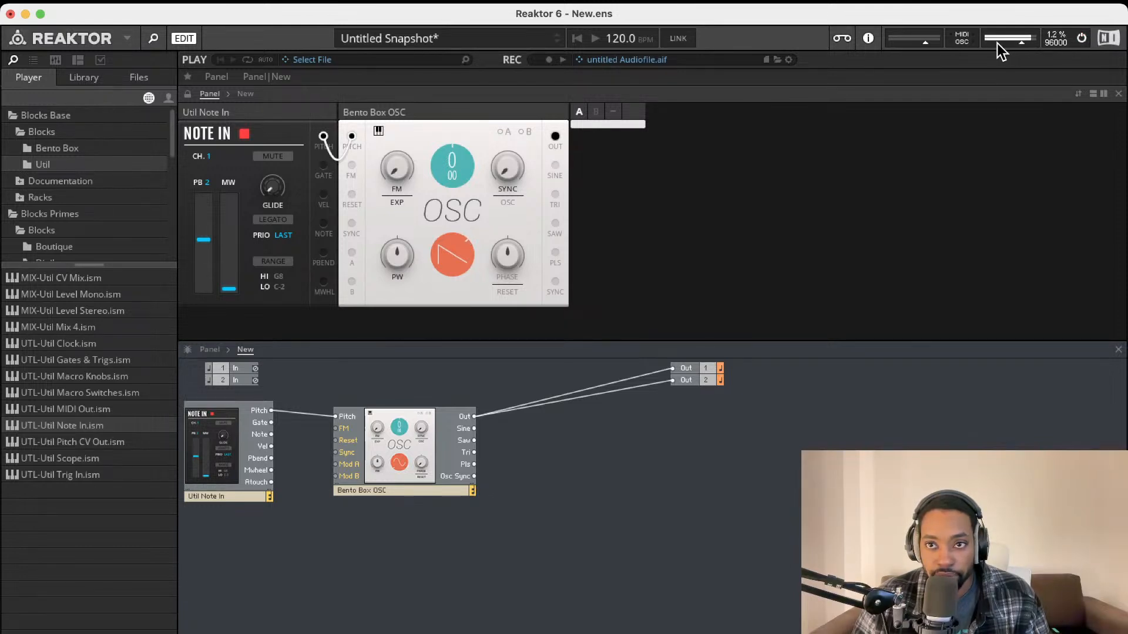
# Turn the master volume down and leave audio processing switched off
pyautogui.moveTo(996, 44); pyautogui.dragTo(837, 37)
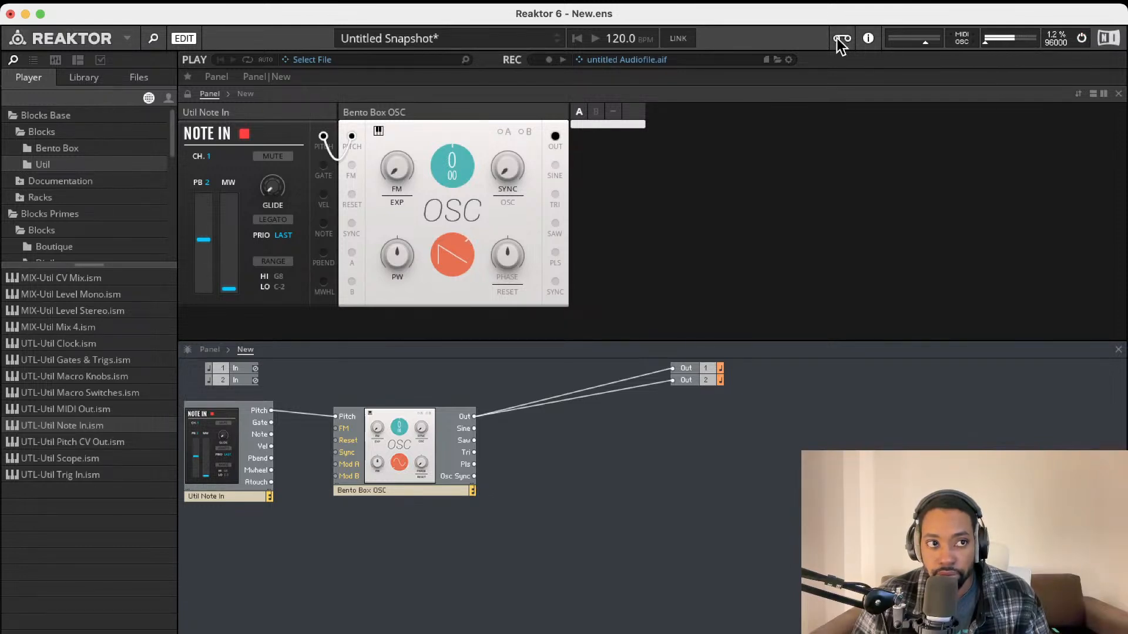
pyautogui.moveTo(983, 43)
pyautogui.mouseDown()
pyautogui.moveTo(1011, 42)
pyautogui.moveTo(996, 45)
pyautogui.mouseUp()
pyautogui.click(1082, 39)
pyautogui.click(1082, 39)
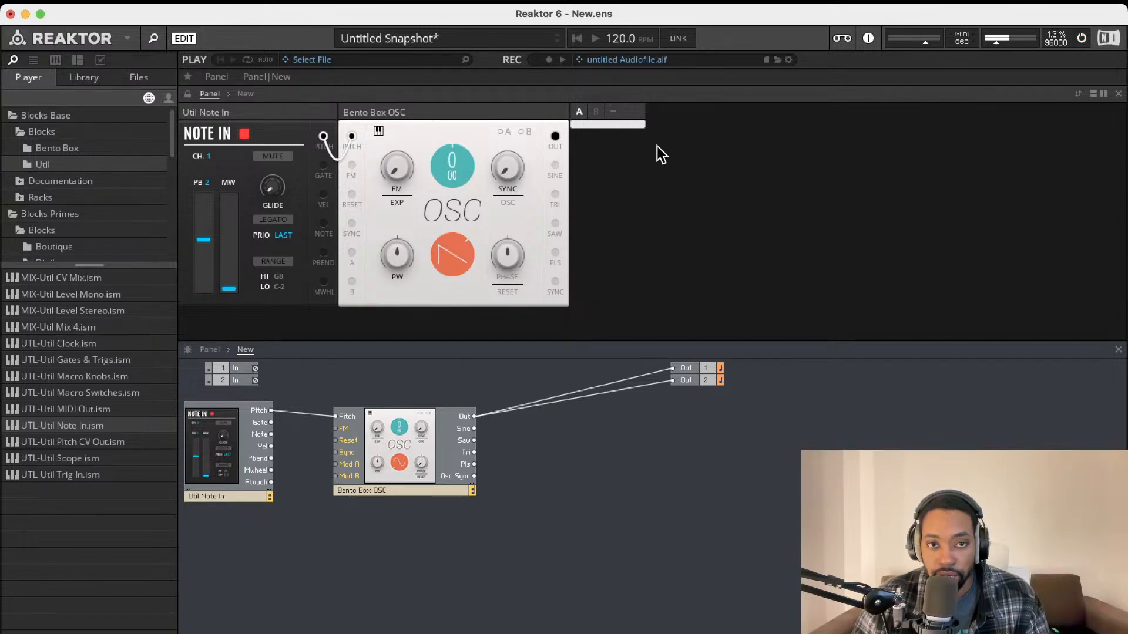
pyautogui.click(1082, 39)
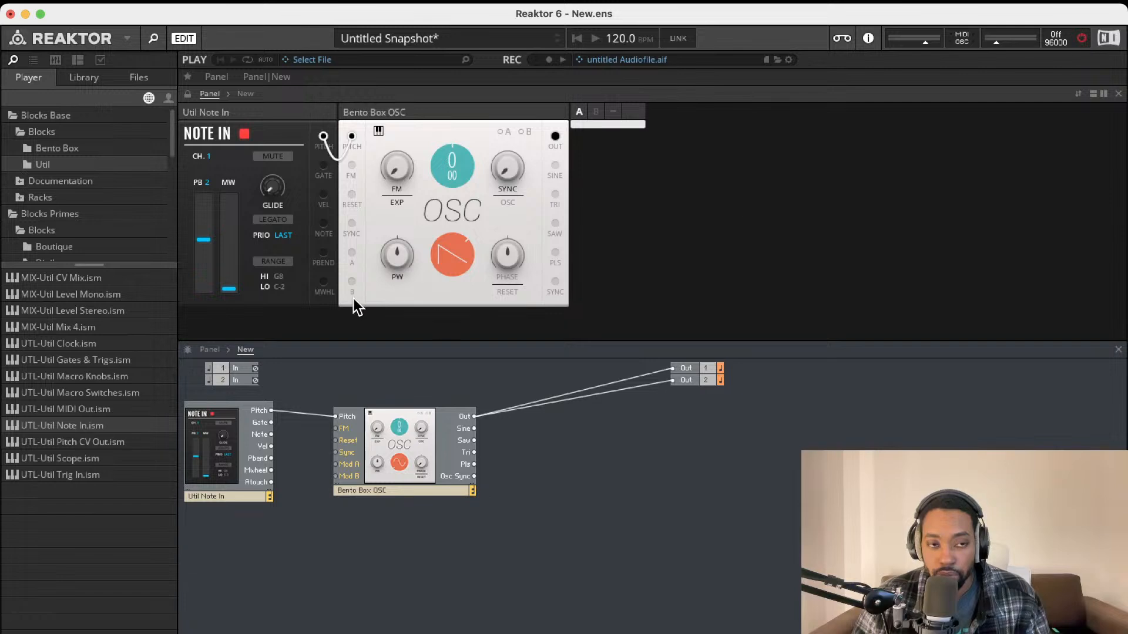
# Add the Bento VCA and wire OSC Out to VCA In and VCA Out to Out 1/2
pyautogui.click(94, 149)
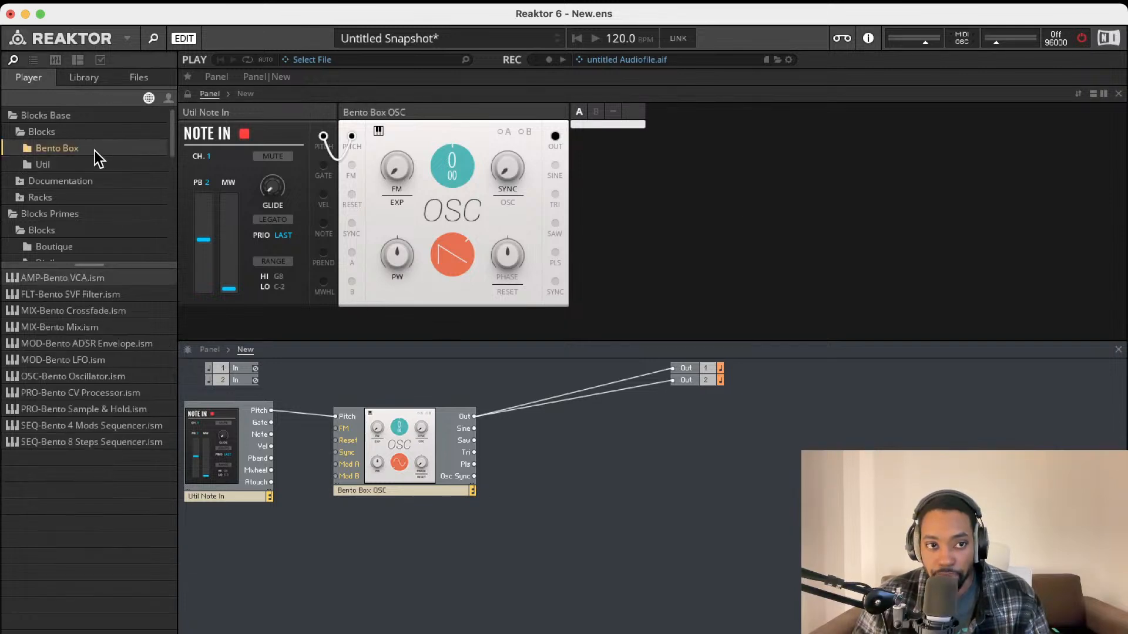
pyautogui.moveTo(112, 287); pyautogui.dragTo(625, 428)
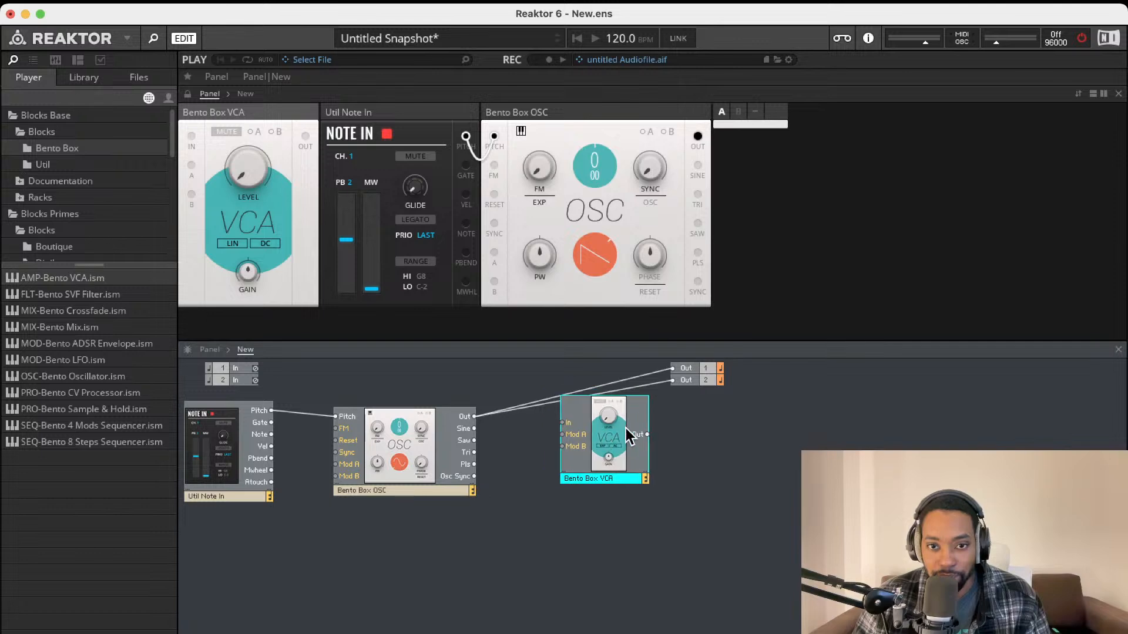
pyautogui.moveTo(474, 416); pyautogui.dragTo(562, 423)
pyautogui.moveTo(644, 435); pyautogui.dragTo(602, 457)
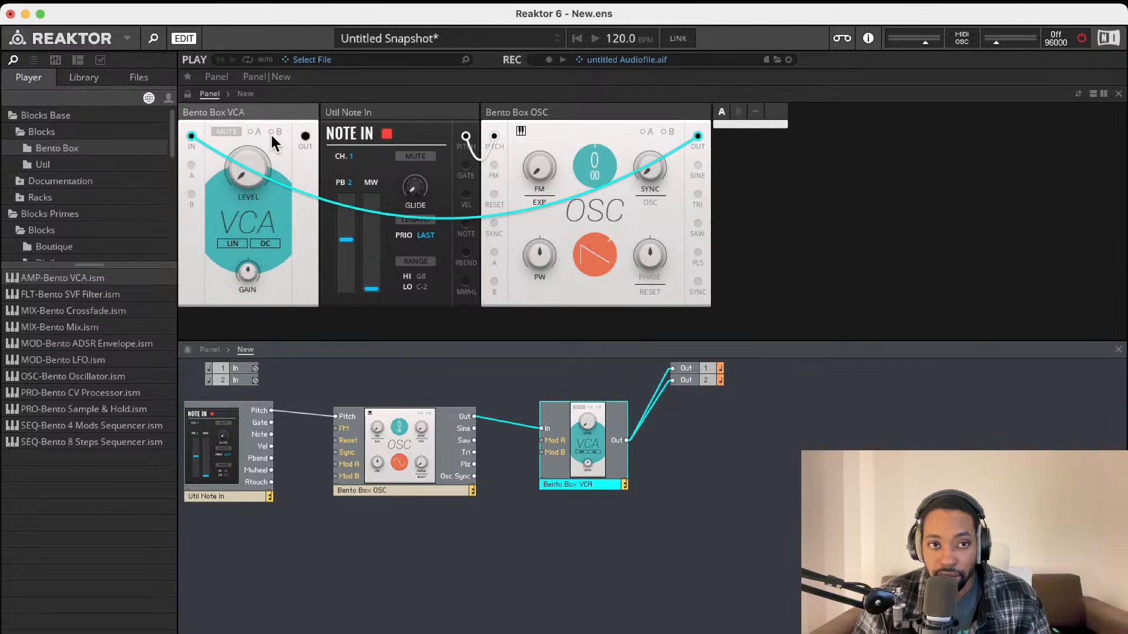
# Place the VCA panel right of the OSC, nudge its level up, and re-enable audio
pyautogui.moveTo(270, 133); pyautogui.dragTo(671, 114)
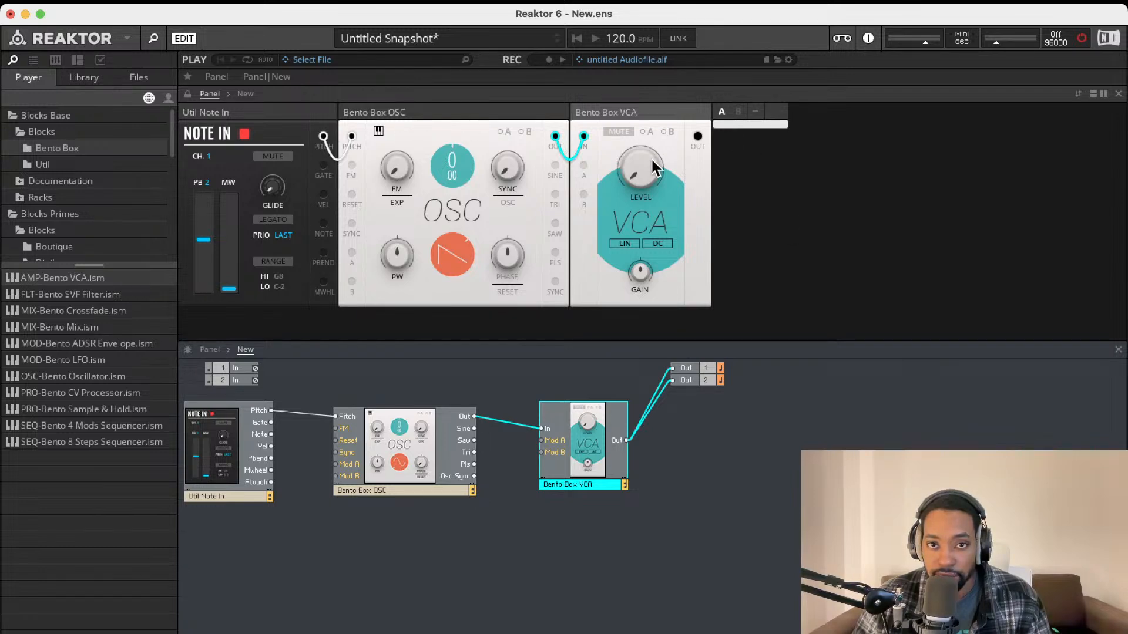
pyautogui.moveTo(652, 159); pyautogui.dragTo(651, 141)
pyautogui.click(1082, 41)
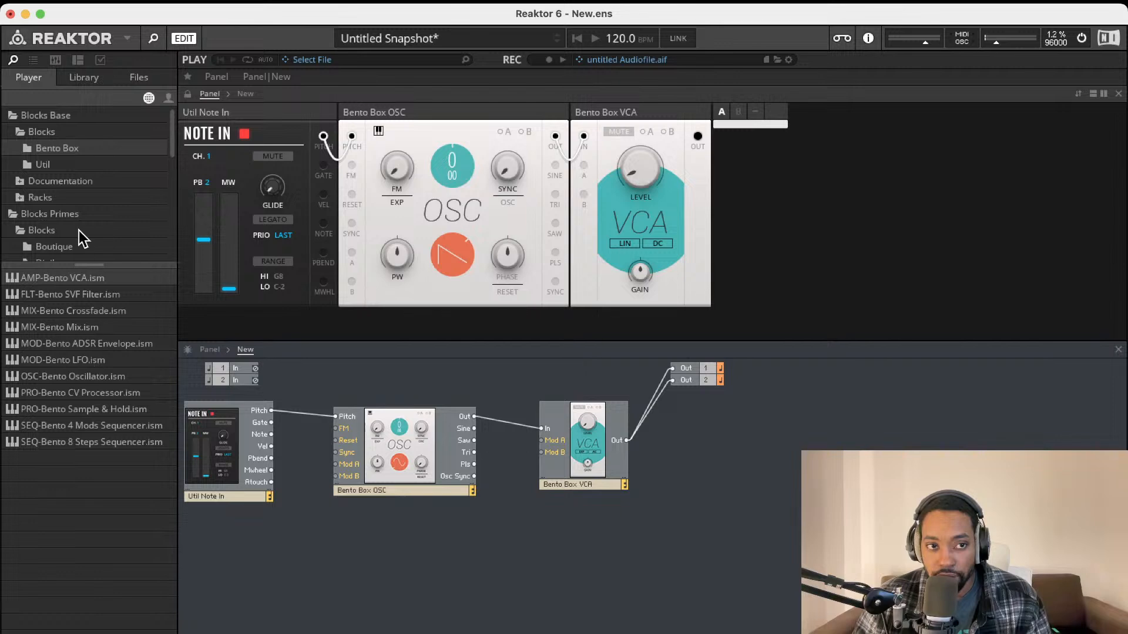
# Add a Util Scope fed from VCA Out, toggling its timebase to milliseconds and back
pyautogui.click(64, 164)
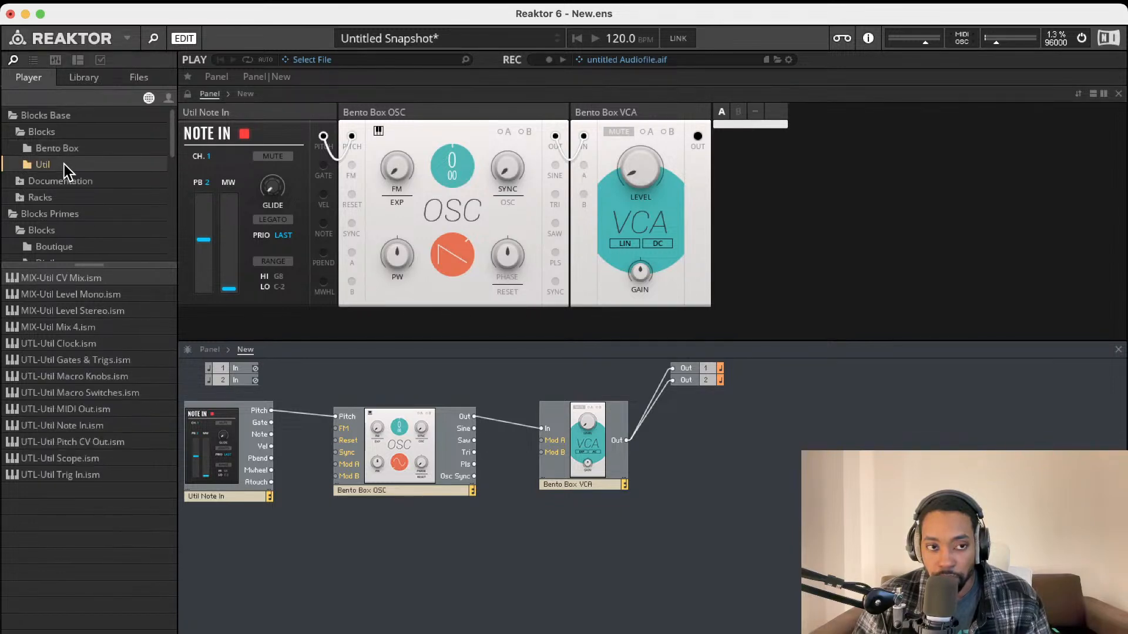
pyautogui.moveTo(87, 457); pyautogui.dragTo(728, 470)
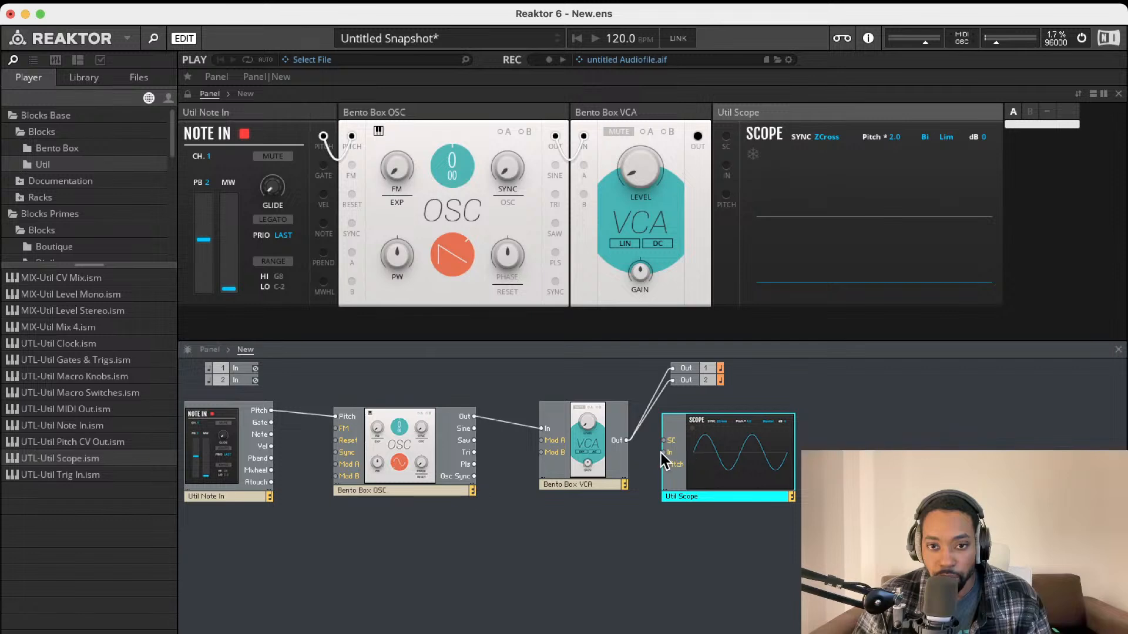
pyautogui.moveTo(664, 452); pyautogui.dragTo(627, 440)
pyautogui.moveTo(751, 445)
pyautogui.mouseDown()
pyautogui.moveTo(760, 458)
pyautogui.moveTo(755, 443)
pyautogui.mouseUp()
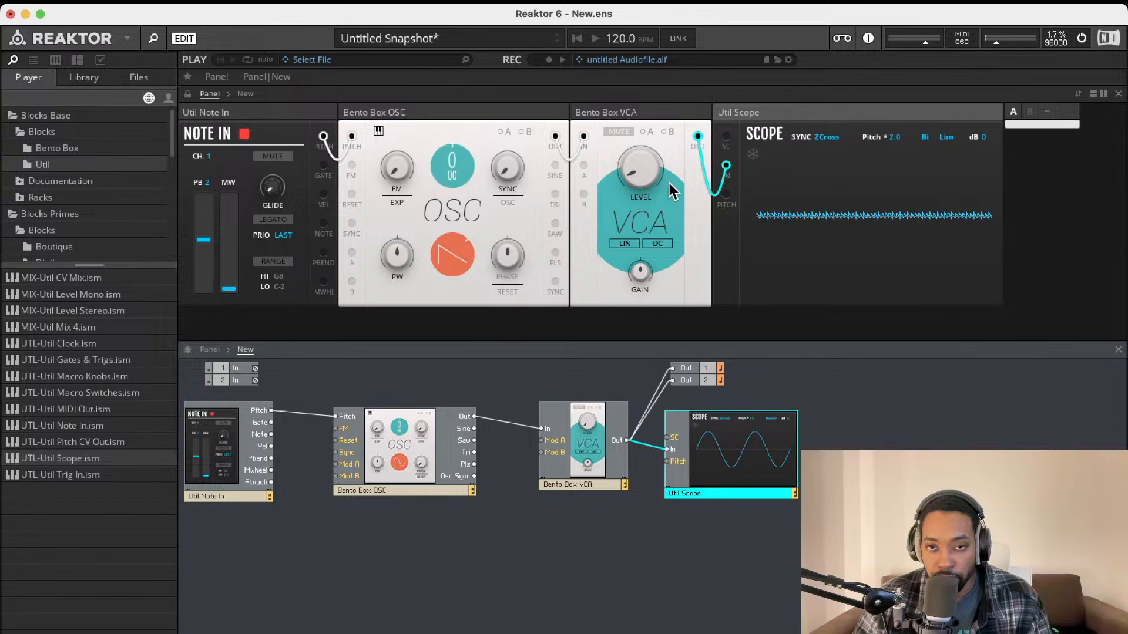
pyautogui.click(889, 139)
pyautogui.click(889, 139)
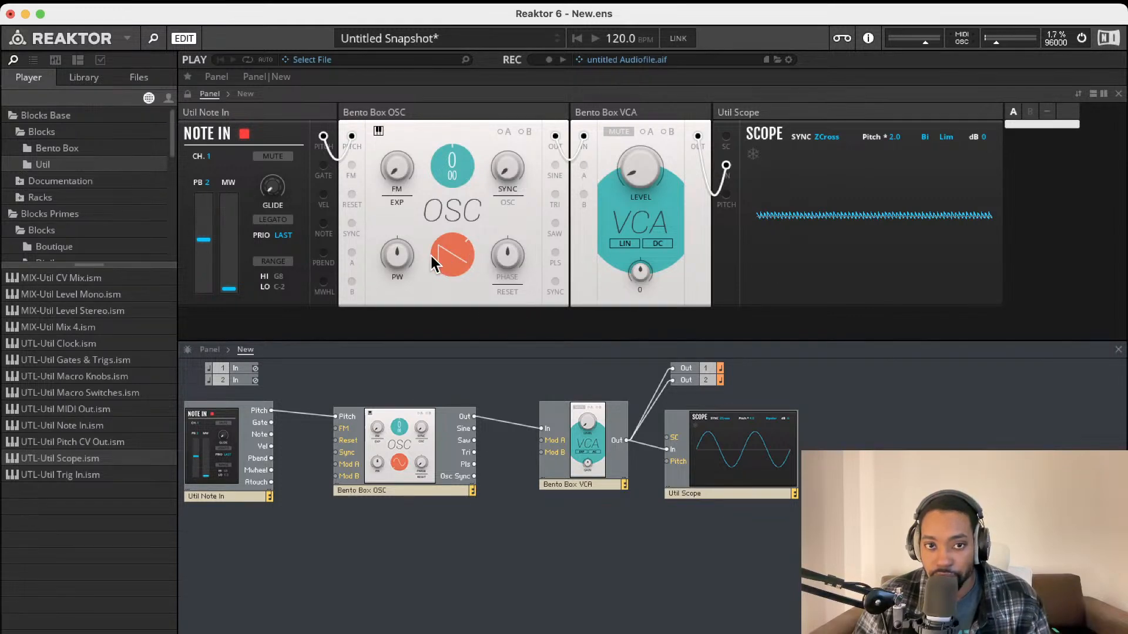
# Morph the waveform toward triangle, raise oscillator pitch to 15 and VCA level to 29.6
pyautogui.moveTo(441, 255); pyautogui.dragTo(439, 330)
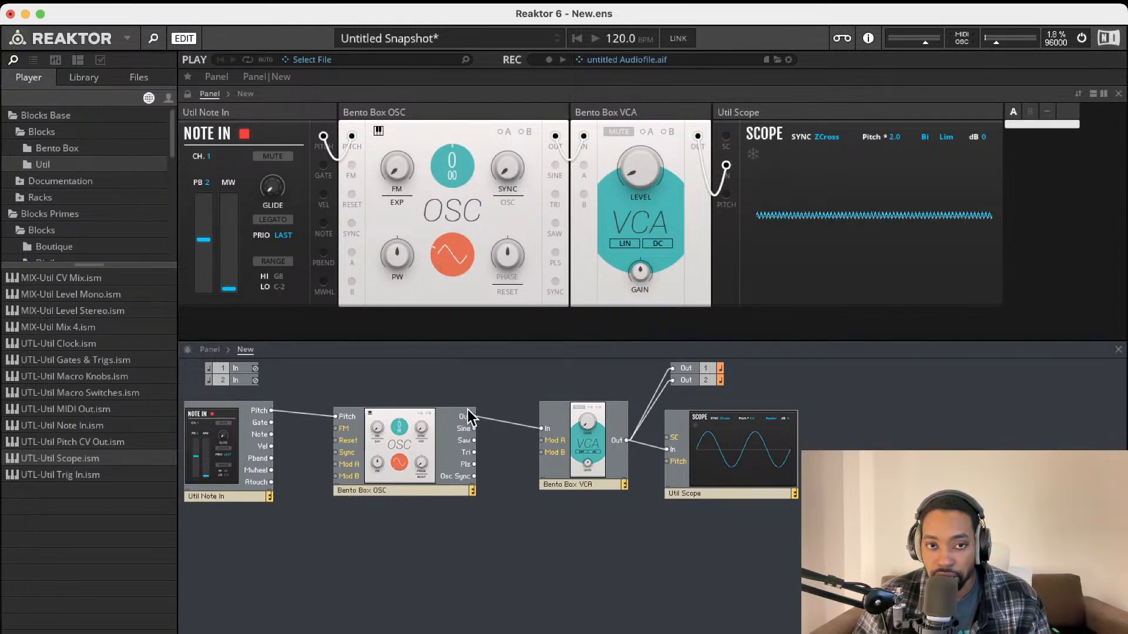
pyautogui.moveTo(443, 150); pyautogui.dragTo(484, 61)
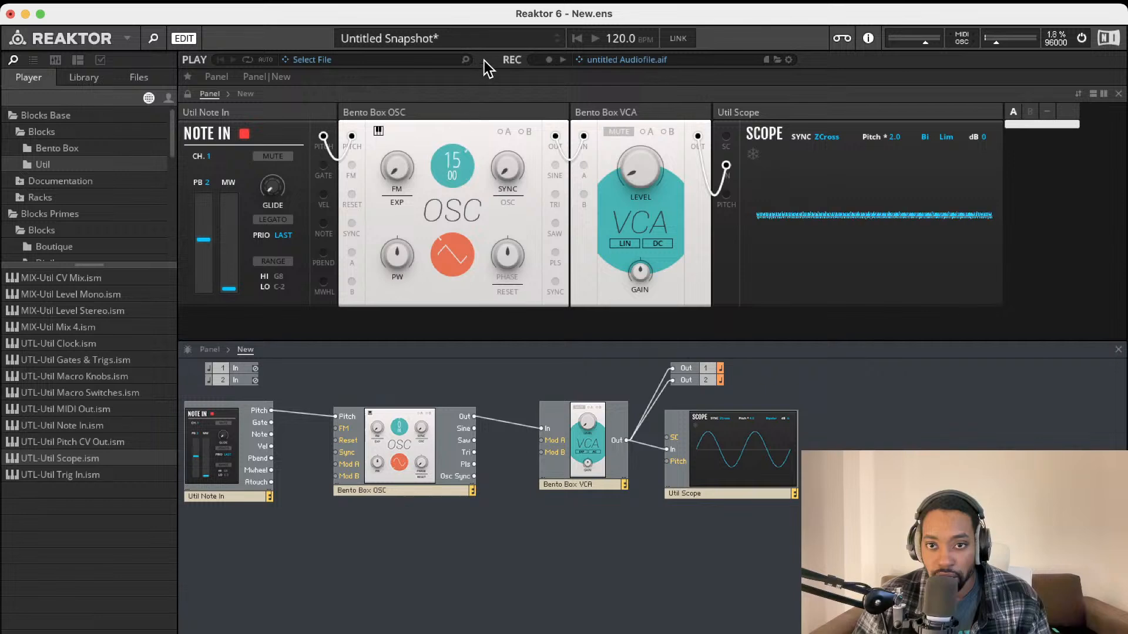
pyautogui.moveTo(639, 167); pyautogui.dragTo(636, 161)
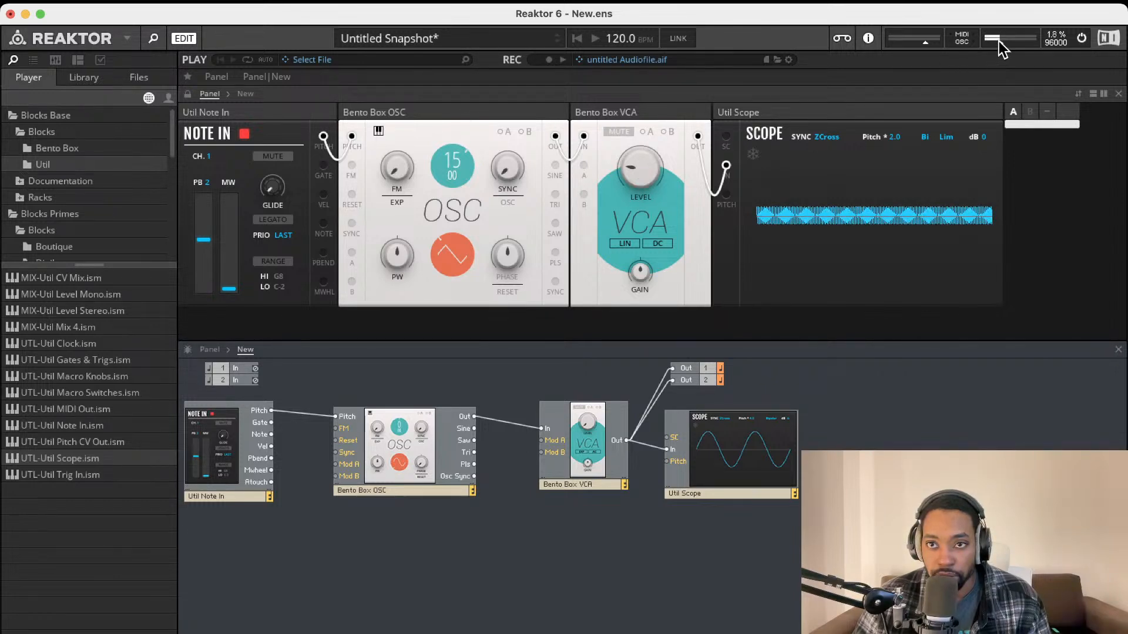
pyautogui.moveTo(654, 174); pyautogui.dragTo(652, 151)
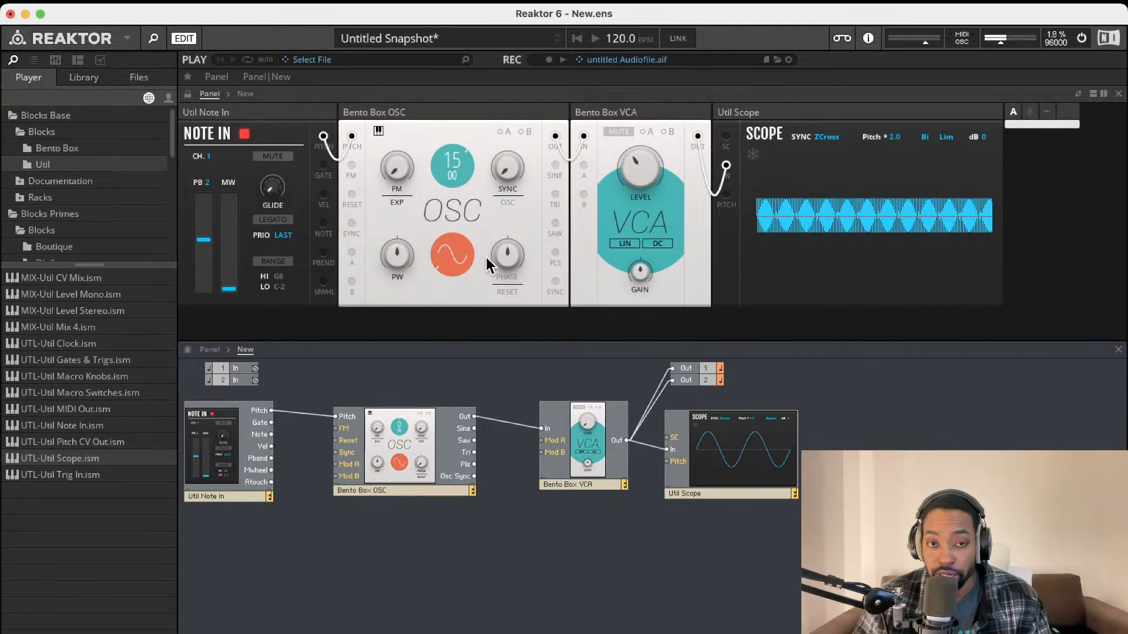
# Cycle the oscillator between saw and sine and try scope sync modes Slope, Pitch in, ZCross
pyautogui.click(452, 254)
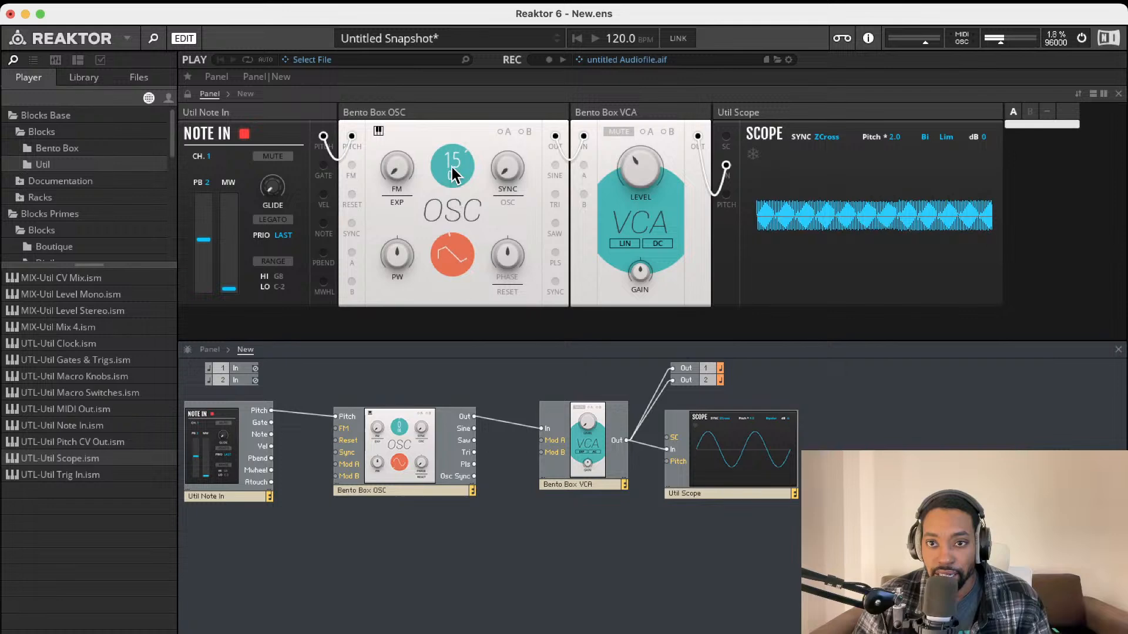
pyautogui.click(452, 253)
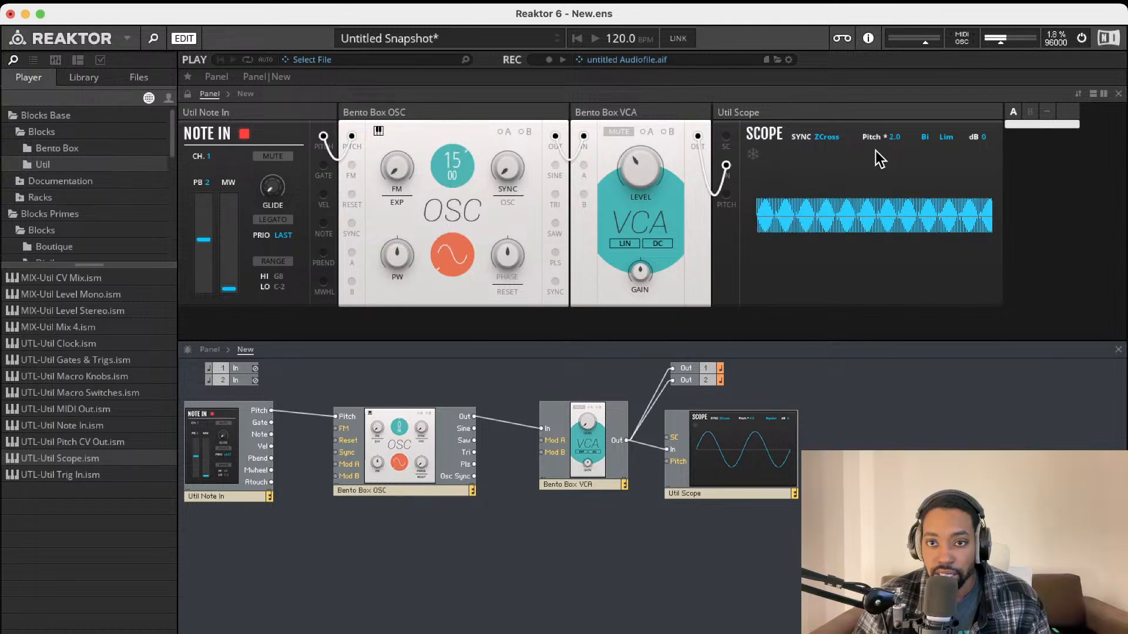
pyautogui.click(824, 137)
pyautogui.click(815, 139)
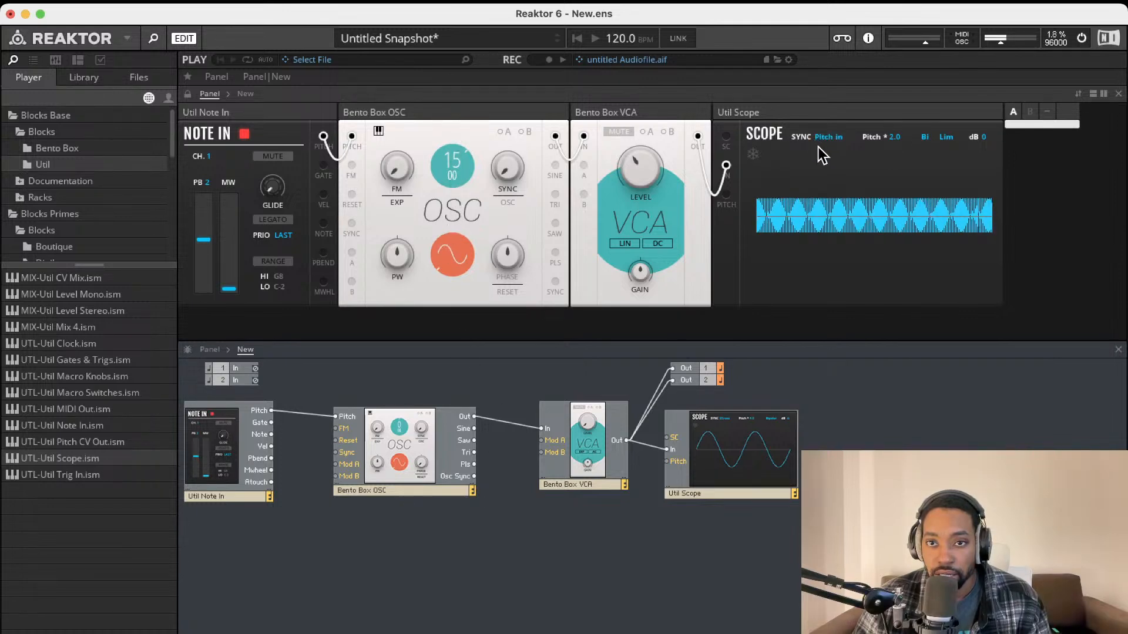
pyautogui.click(822, 139)
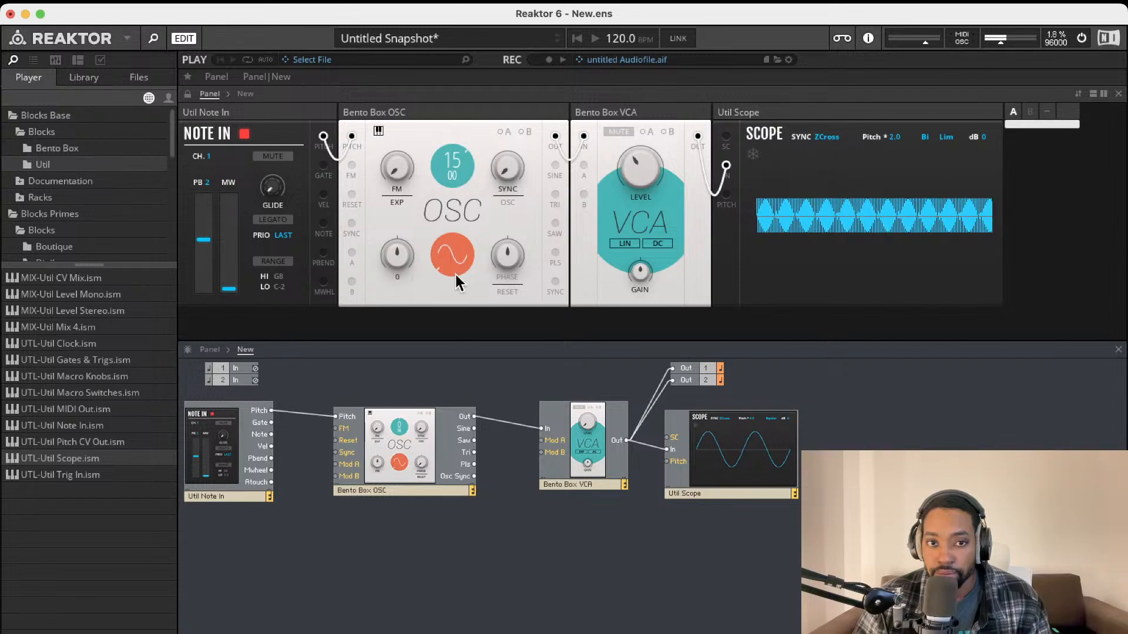
# Lower the VCA level to 8.0 and switch the oscillator to square, then saw
pyautogui.moveTo(630, 158); pyautogui.dragTo(629, 253)
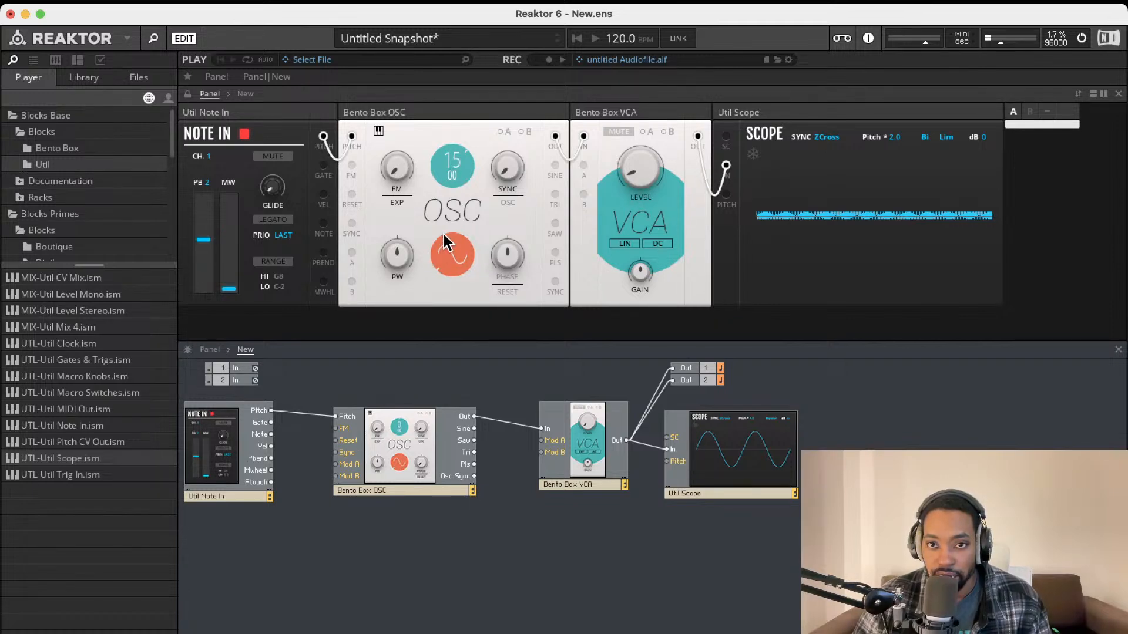
pyautogui.click(450, 249)
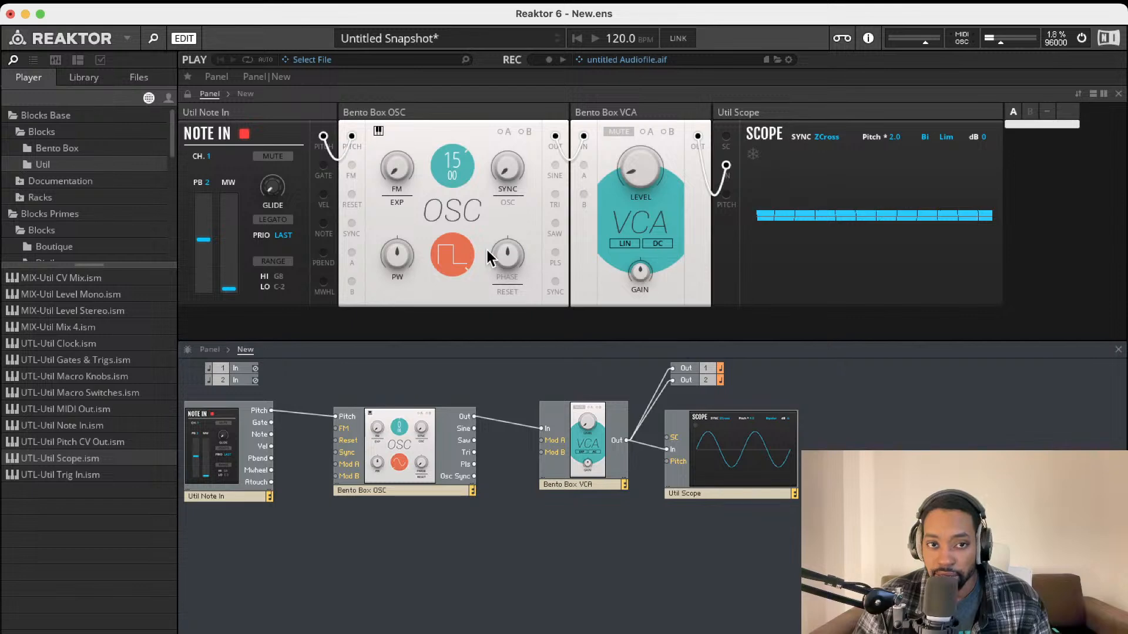
pyautogui.click(451, 251)
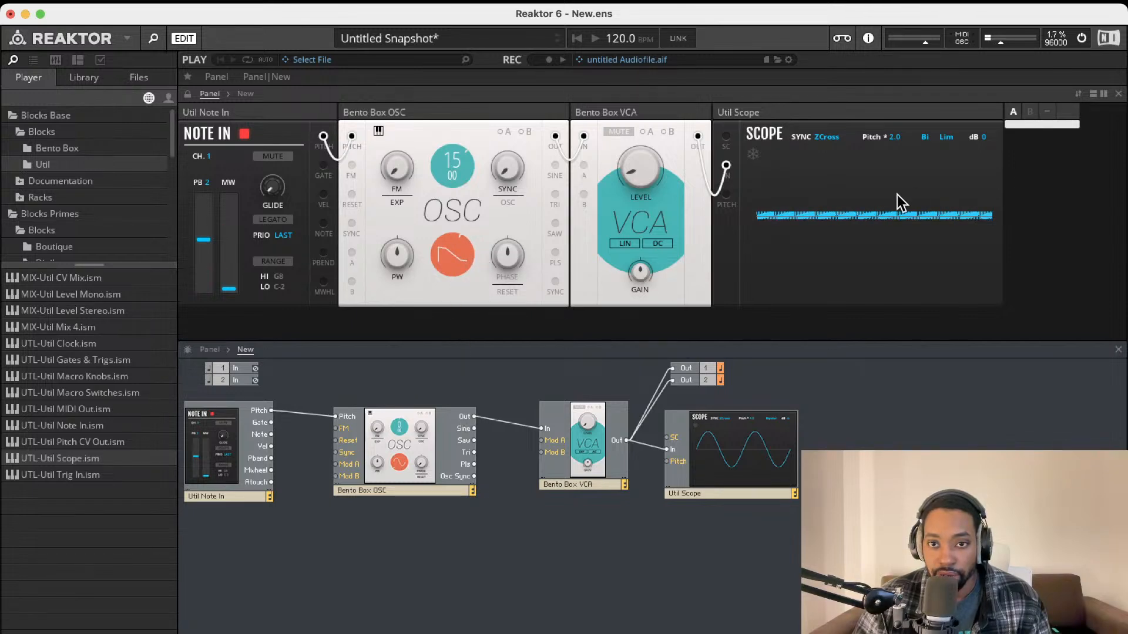
# Drag the VCA LEVEL knob up until it reads 19.2
pyautogui.moveTo(628, 176)
pyautogui.mouseDown()
pyautogui.moveTo(658, 107)
pyautogui.moveTo(644, 230)
pyautogui.moveTo(667, 121)
pyautogui.moveTo(628, 299)
pyautogui.moveTo(655, 108)
pyautogui.moveTo(631, 370)
pyautogui.mouseUp()
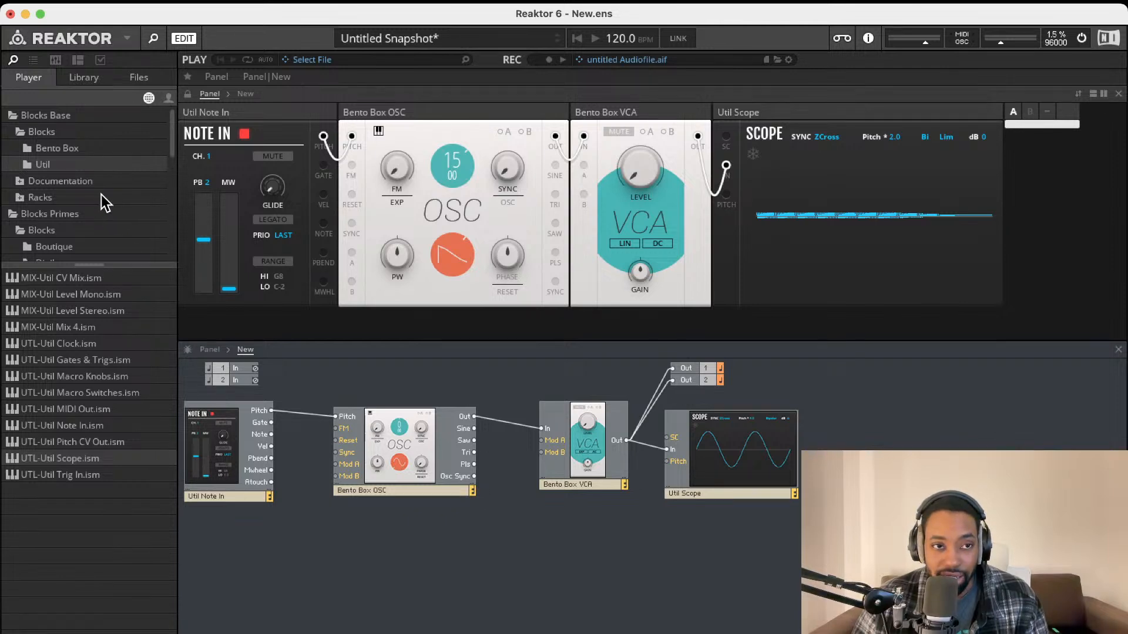
# Add the Bento ADSR Envelope, rename it AMP ADSR, and place it below the VCA
pyautogui.click(57, 148)
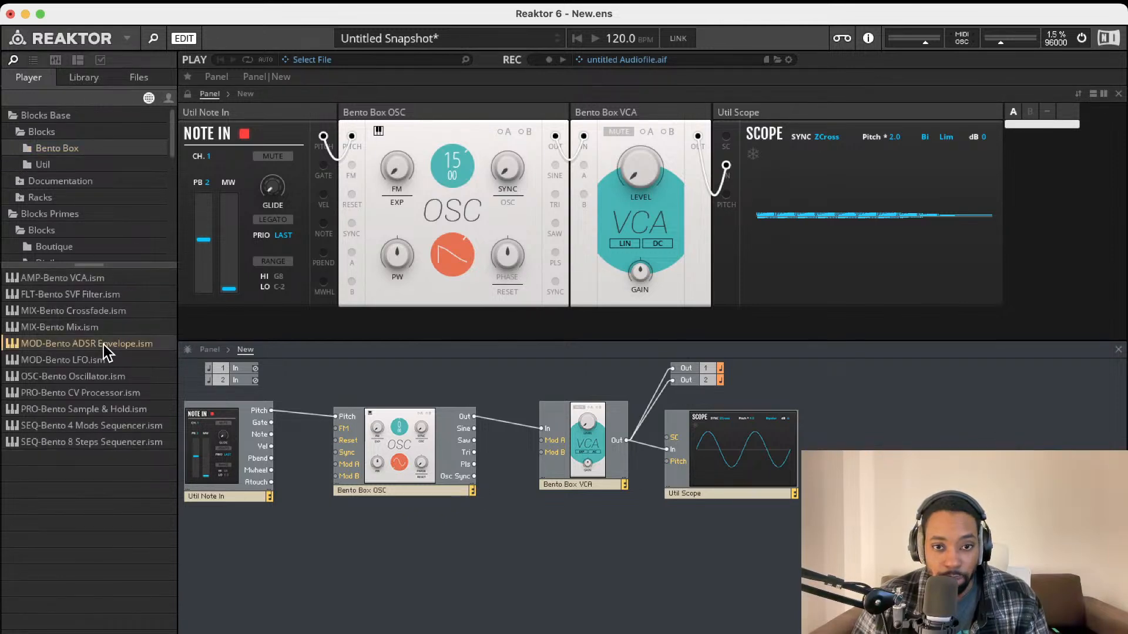
pyautogui.moveTo(103, 344); pyautogui.dragTo(491, 521)
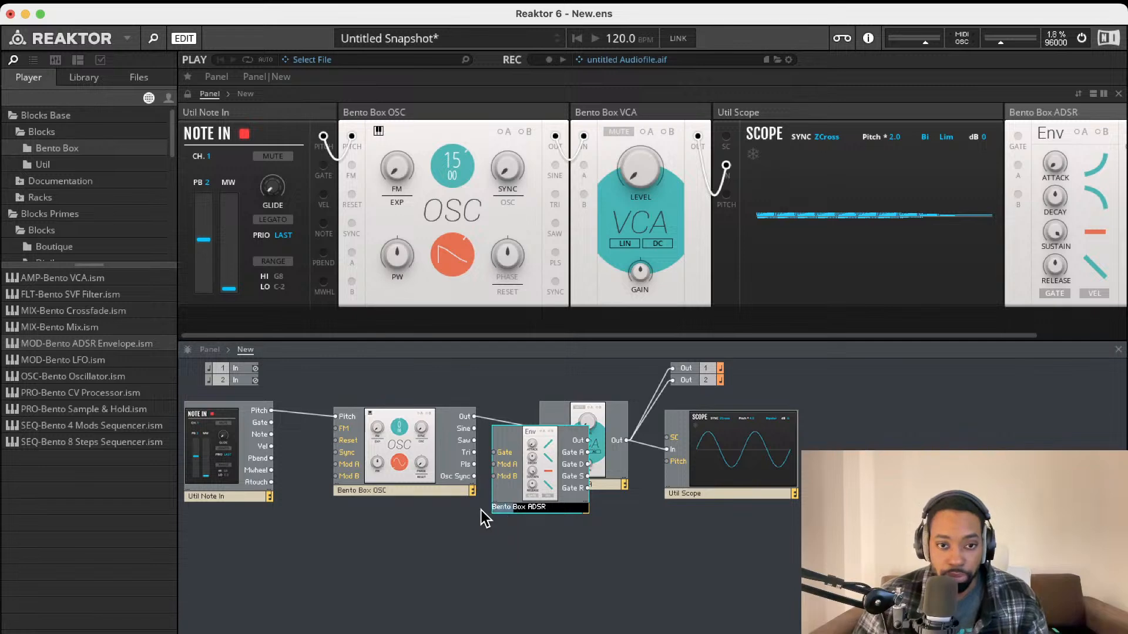
pyautogui.moveTo(527, 509); pyautogui.dragTo(436, 505)
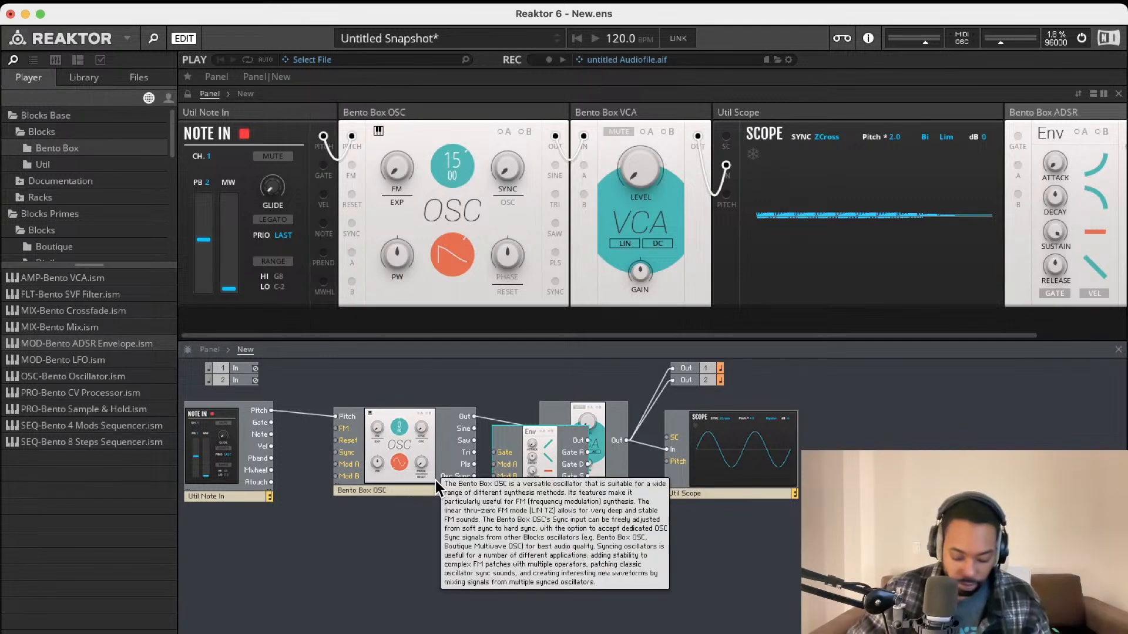
pyautogui.write('AMP ADSR')
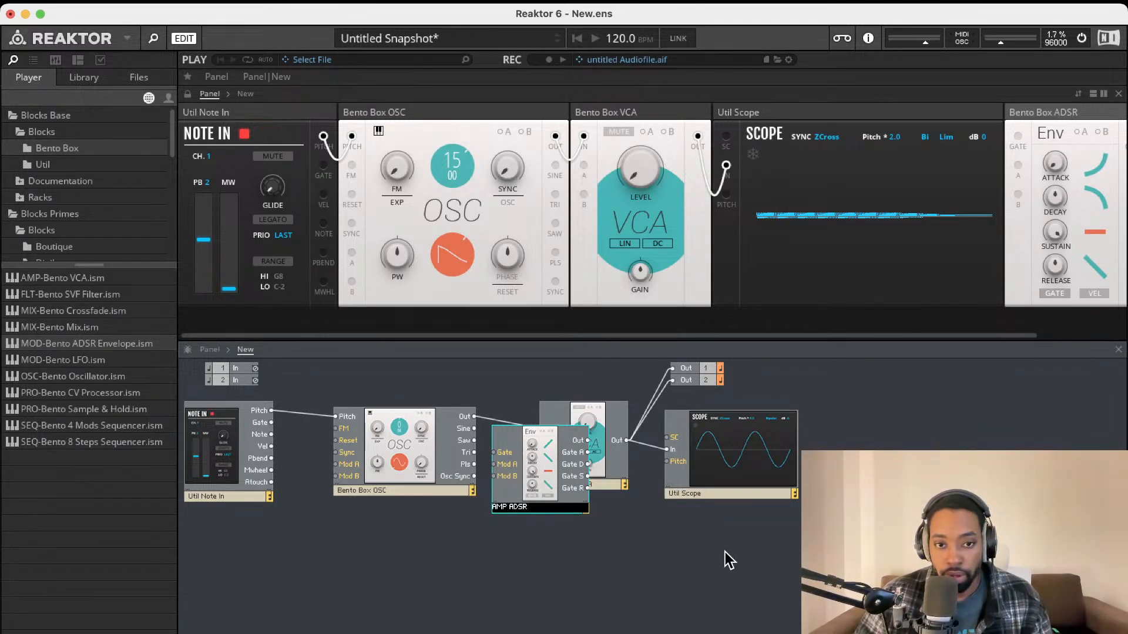
pyautogui.press('Return')
pyautogui.moveTo(543, 493); pyautogui.dragTo(522, 598)
# Cable ADSR Out to VCA Mod A and Note In Gate to the envelope's Gate
pyautogui.moveTo(568, 547); pyautogui.dragTo(547, 440)
pyautogui.moveTo(474, 569); pyautogui.dragTo(395, 574)
pyautogui.moveTo(470, 561); pyautogui.dragTo(338, 499)
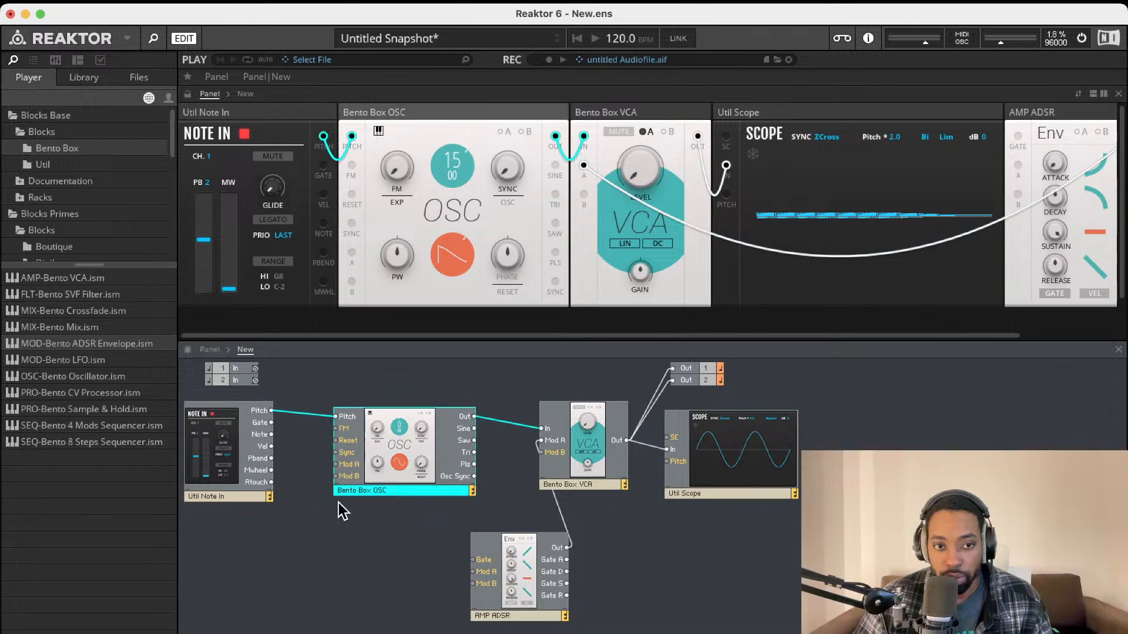
pyautogui.click(338, 503)
pyautogui.moveTo(473, 559); pyautogui.dragTo(271, 422)
pyautogui.moveTo(567, 579); pyautogui.dragTo(528, 563)
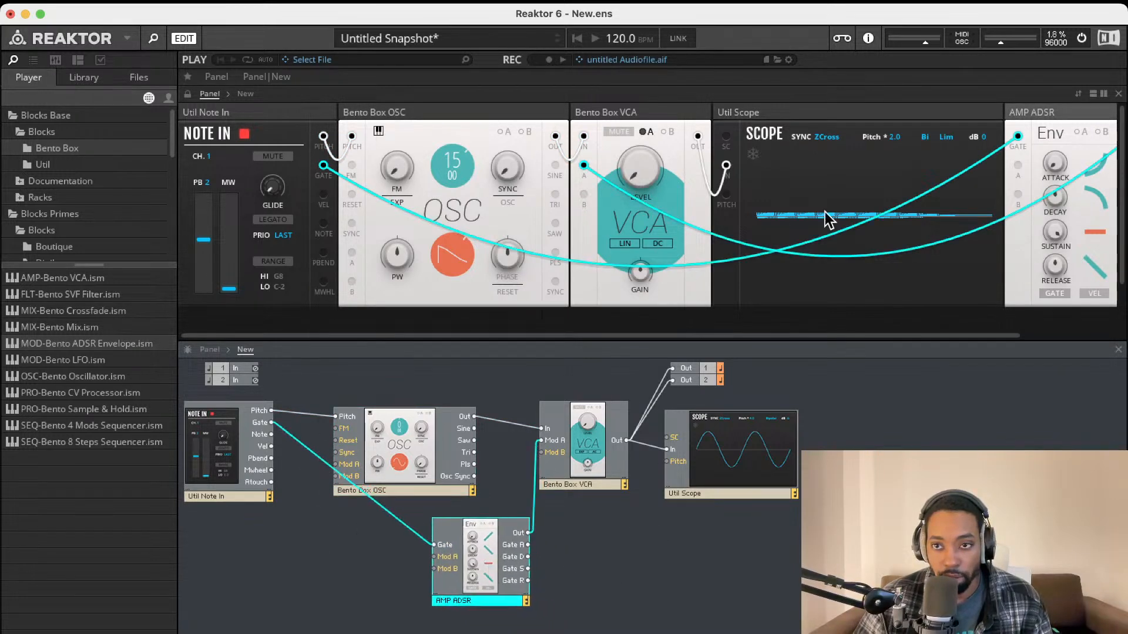
# Move the AMP ADSR panel between OSC and VCA and raise the VCA's Mod A amount
pyautogui.click(1034, 112)
pyautogui.moveTo(1034, 112); pyautogui.dragTo(611, 114)
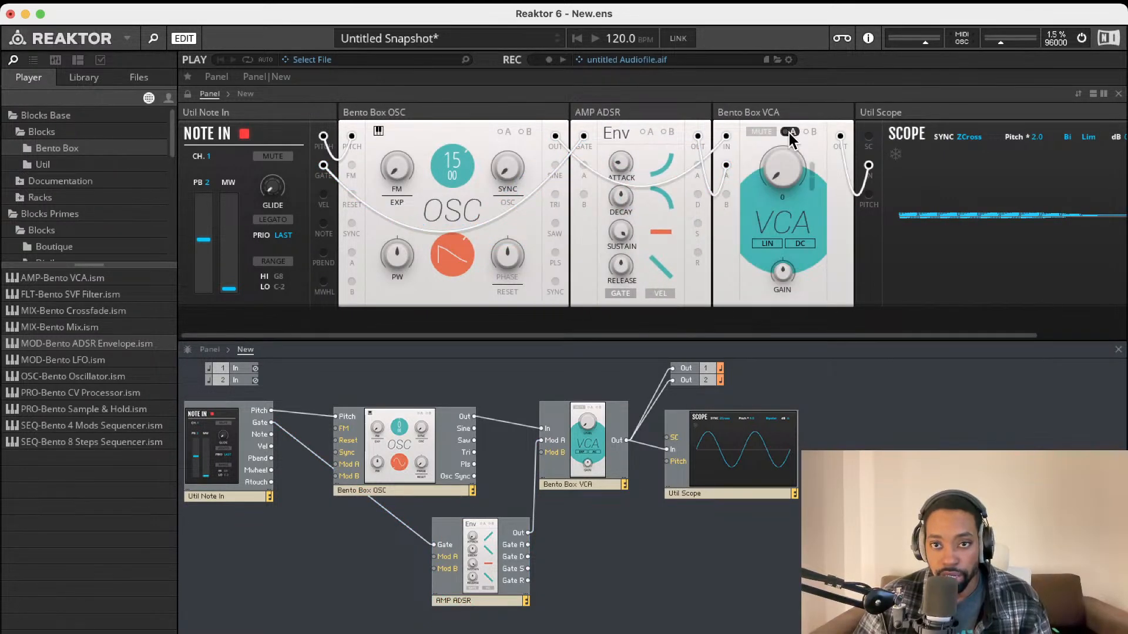
pyautogui.moveTo(811, 169); pyautogui.dragTo(811, 154)
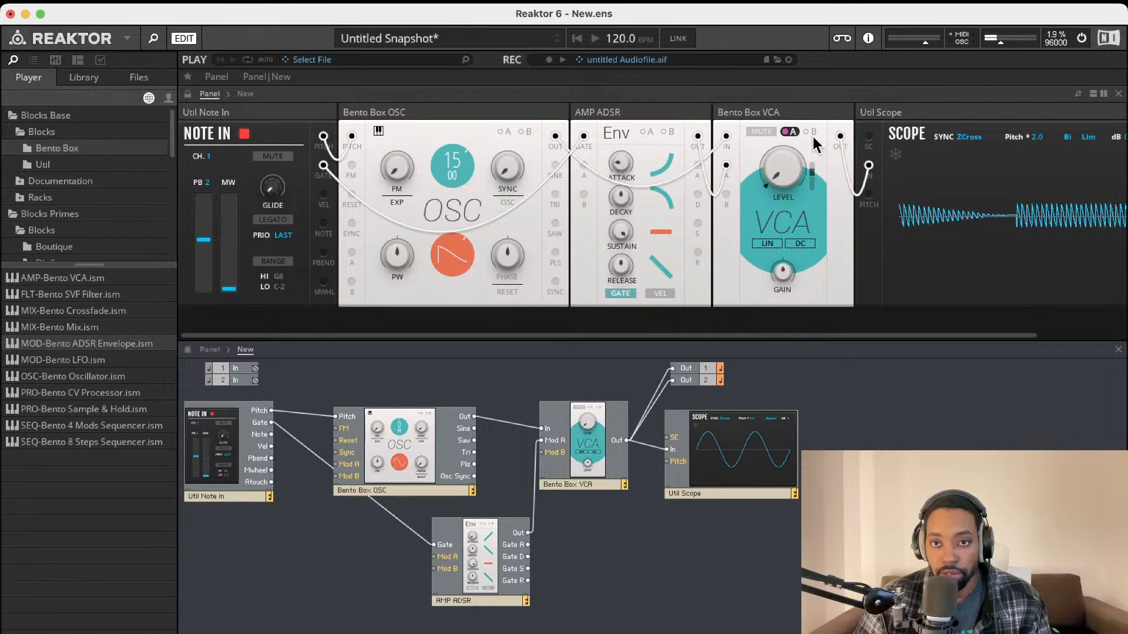
# Lengthen the AMP ADSR attack to 138 ms
pyautogui.moveTo(626, 161); pyautogui.dragTo(650, 129)
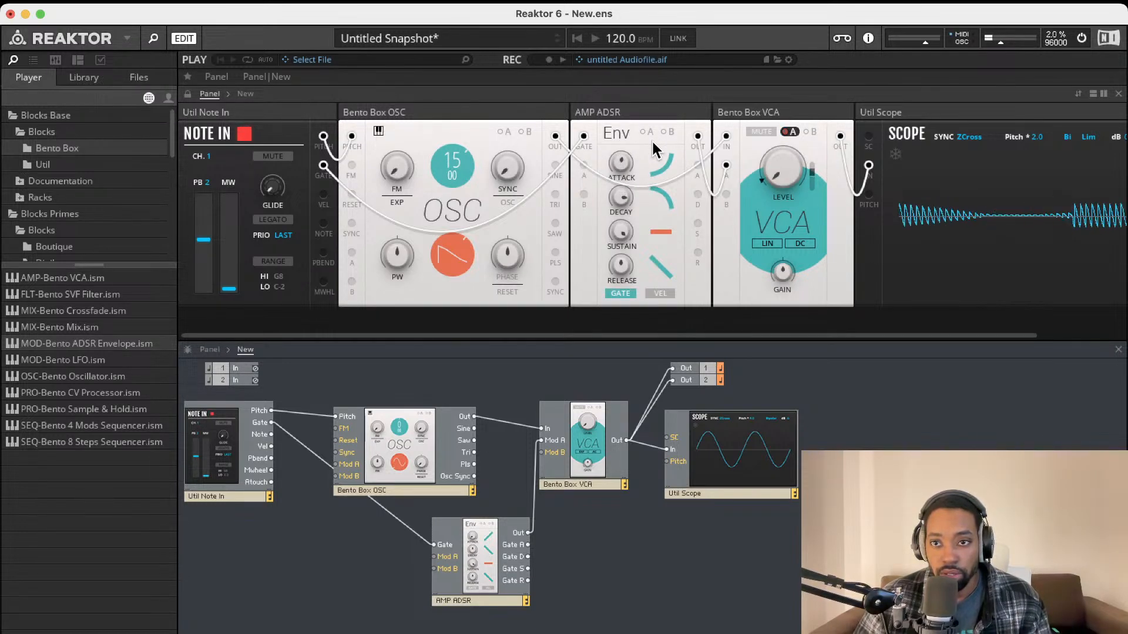
pyautogui.hscroll(3, 864, 178)
pyautogui.hscroll(2, 865, 178)
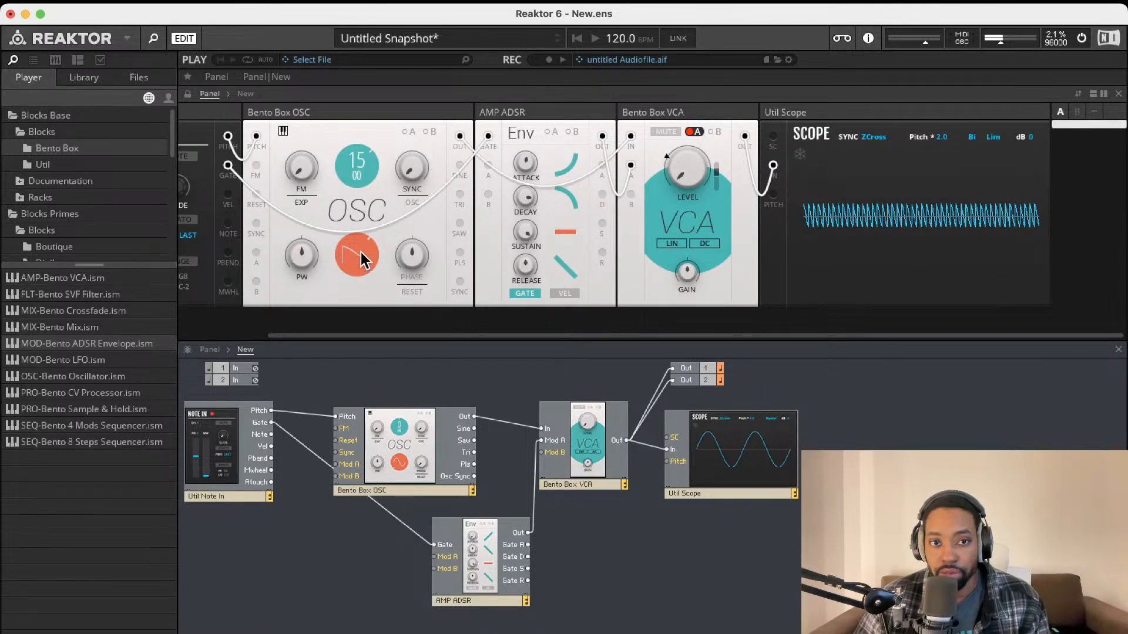
# Try a square wave and pulse width -71, then leave the oscillator a sine wave tuned to -6
pyautogui.moveTo(360, 252); pyautogui.dragTo(385, 102)
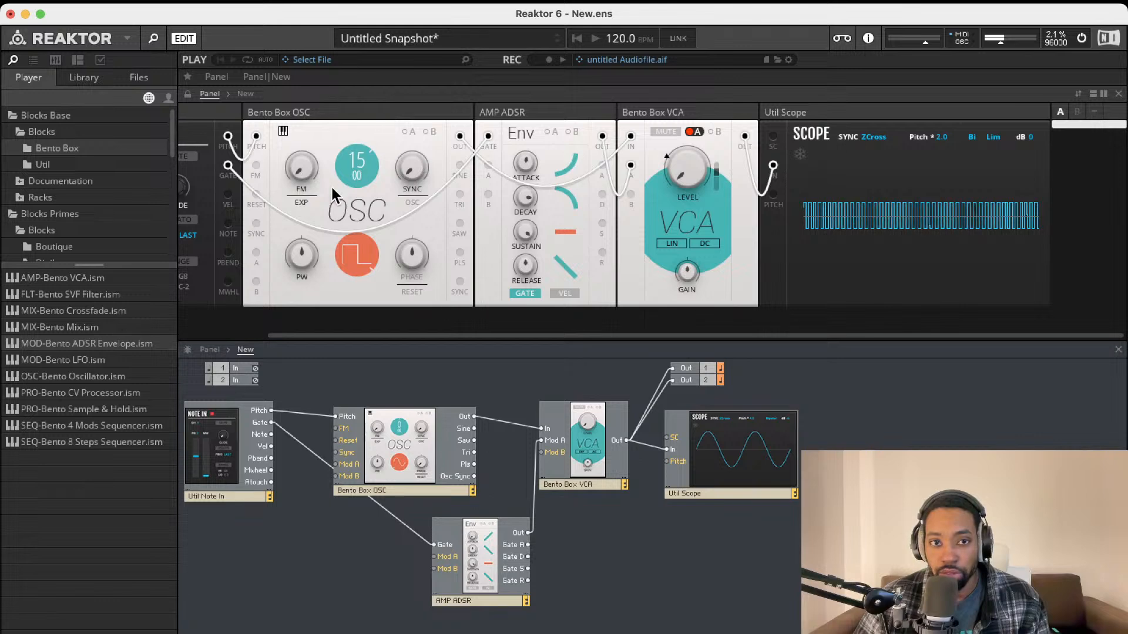
pyautogui.moveTo(302, 254); pyautogui.dragTo(337, 254)
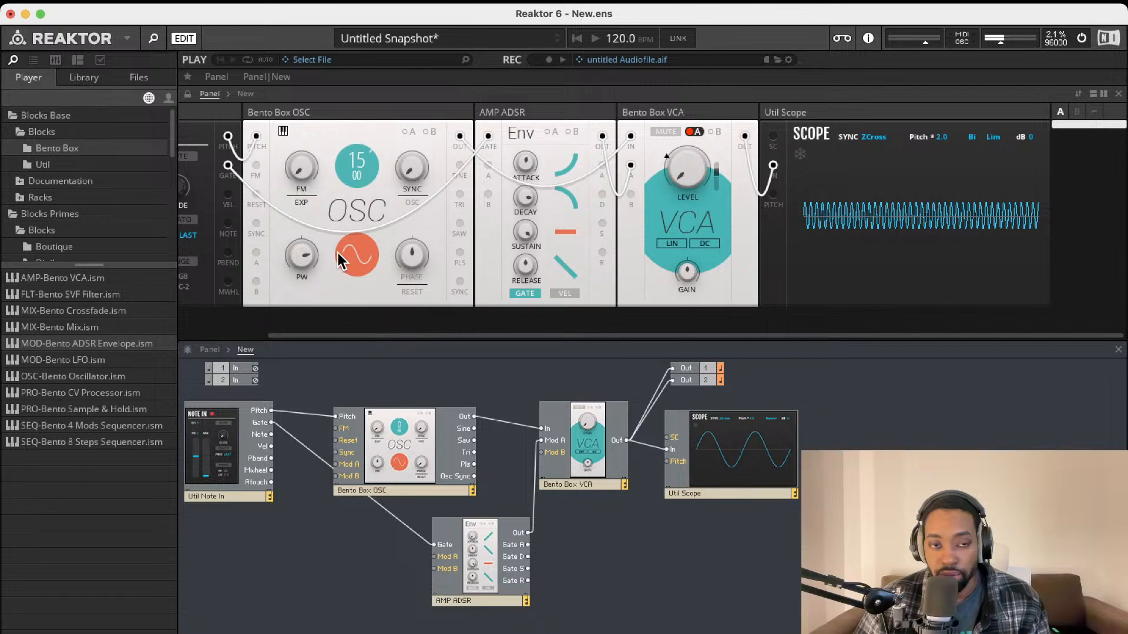
pyautogui.moveTo(305, 270); pyautogui.dragTo(302, 298)
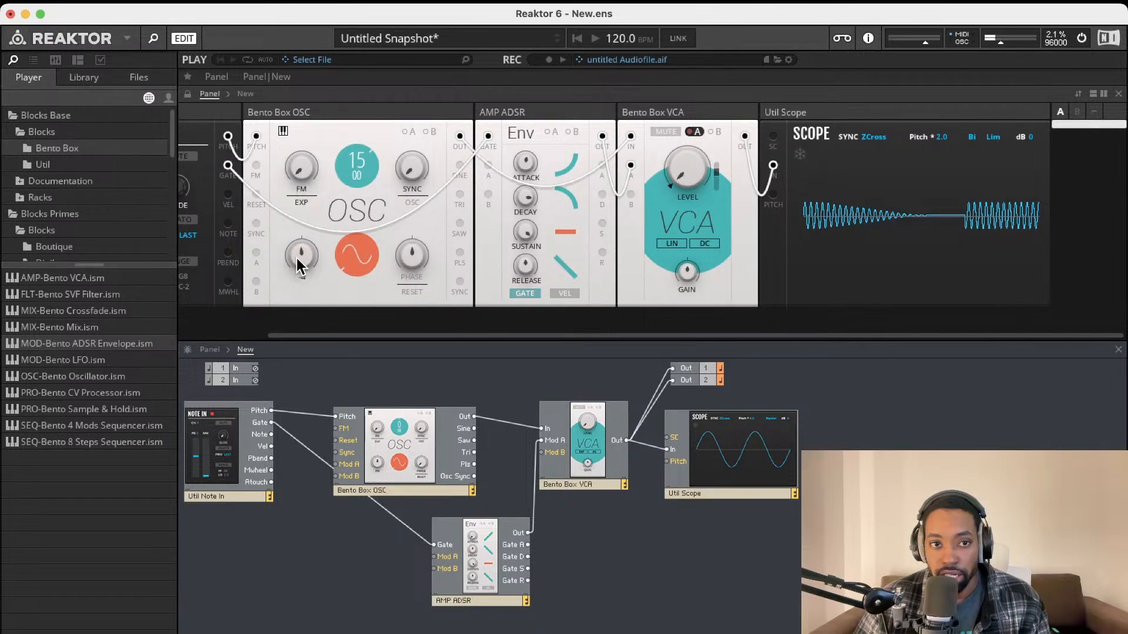
pyautogui.moveTo(341, 156); pyautogui.dragTo(354, 277)
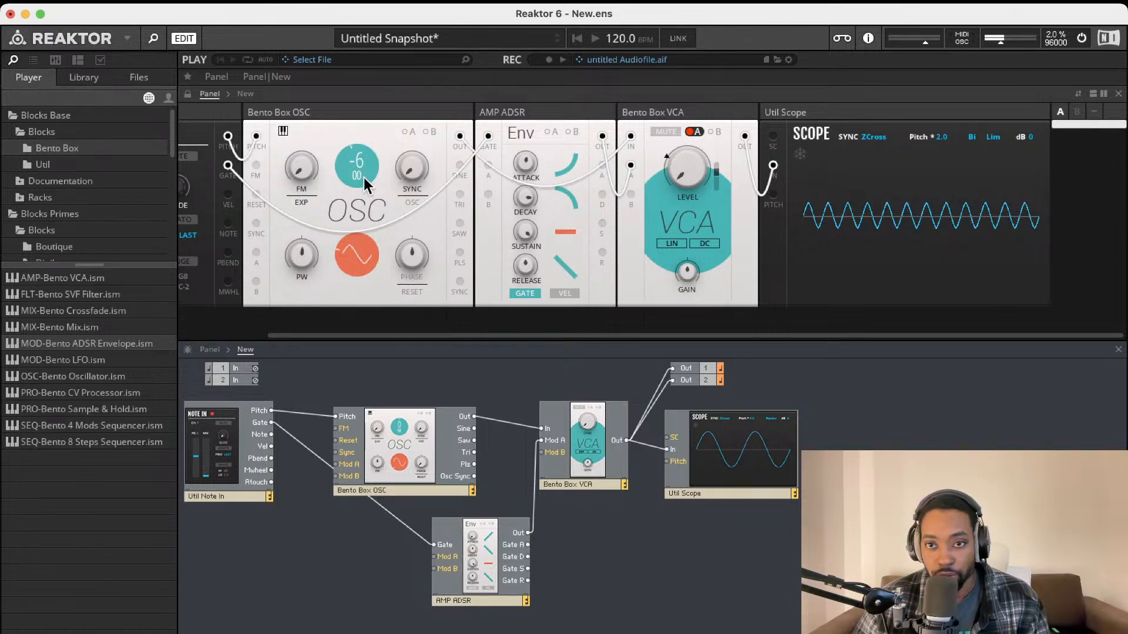
# Cycle the oscillator waveform to square and set pulse width to 28
pyautogui.moveTo(364, 178); pyautogui.dragTo(410, 111)
pyautogui.moveTo(364, 244)
pyautogui.mouseDown()
pyautogui.moveTo(371, 110)
pyautogui.moveTo(347, 237)
pyautogui.moveTo(361, 170)
pyautogui.mouseUp()
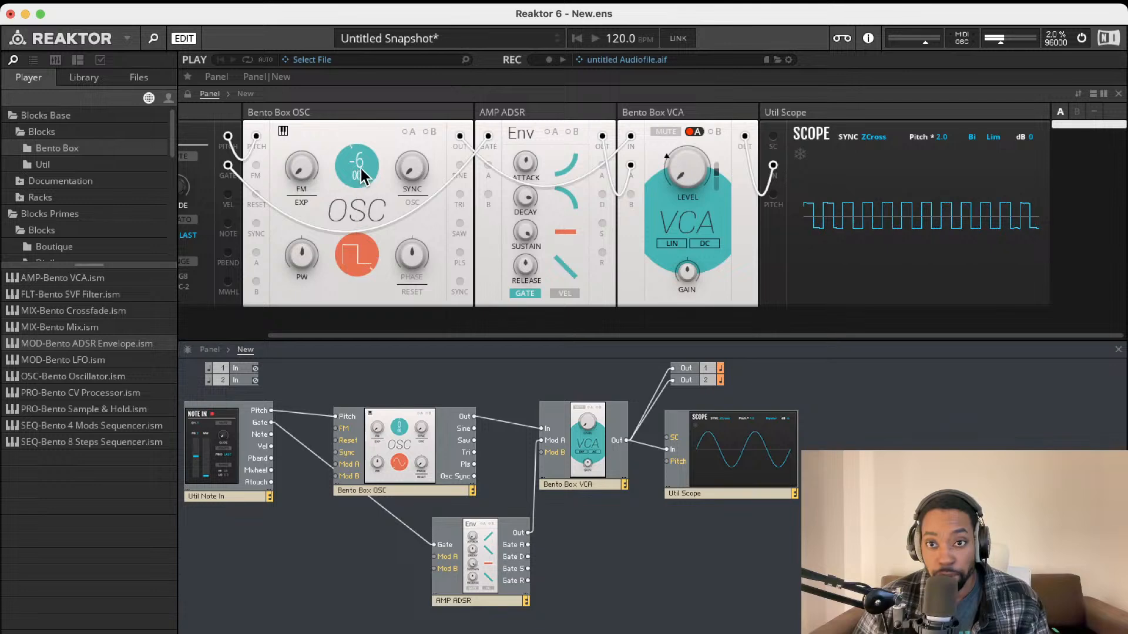
pyautogui.moveTo(306, 237); pyautogui.dragTo(305, 270)
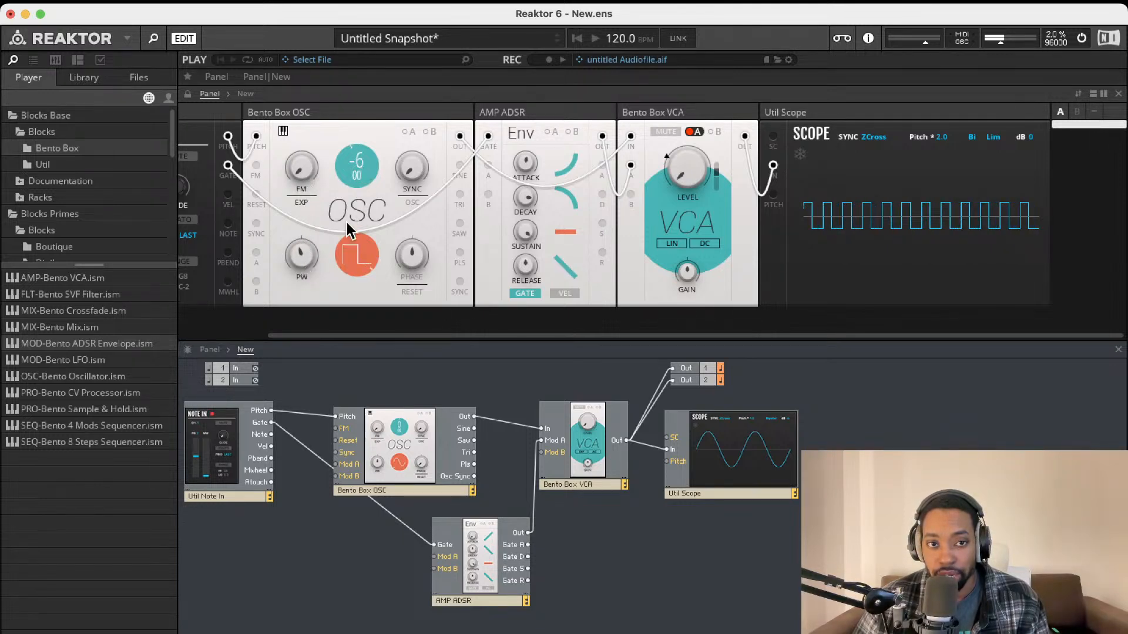
# Try coarse tunings 6, 10 and 16, reset to 0, set pulse width -14, ending at -1
pyautogui.moveTo(355, 160); pyautogui.dragTo(377, 100)
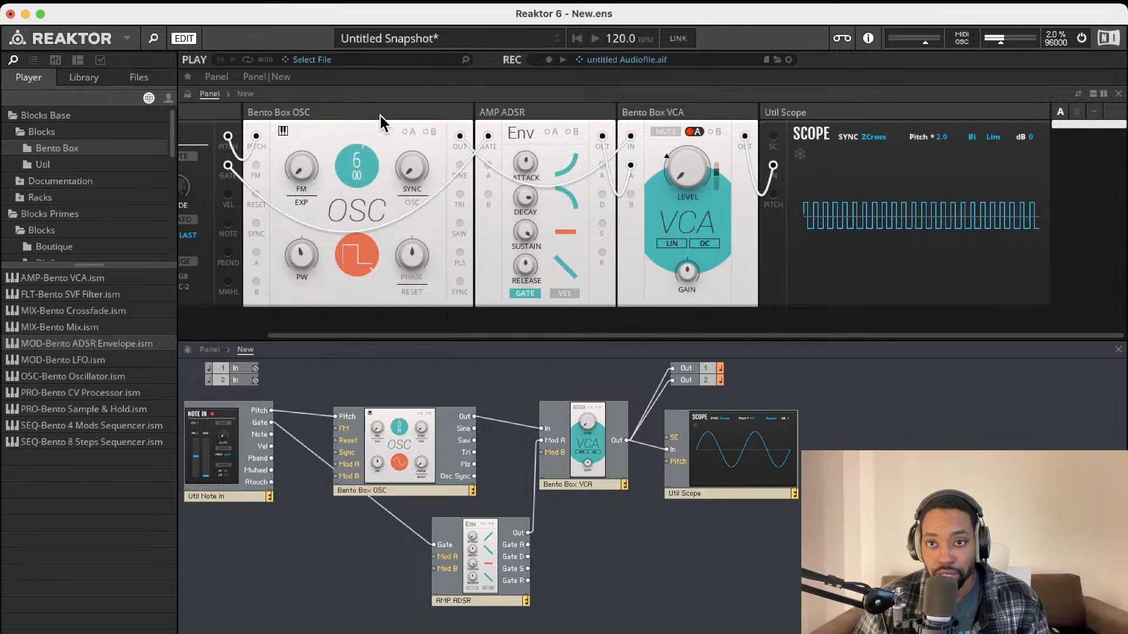
pyautogui.moveTo(357, 153); pyautogui.dragTo(355, 127)
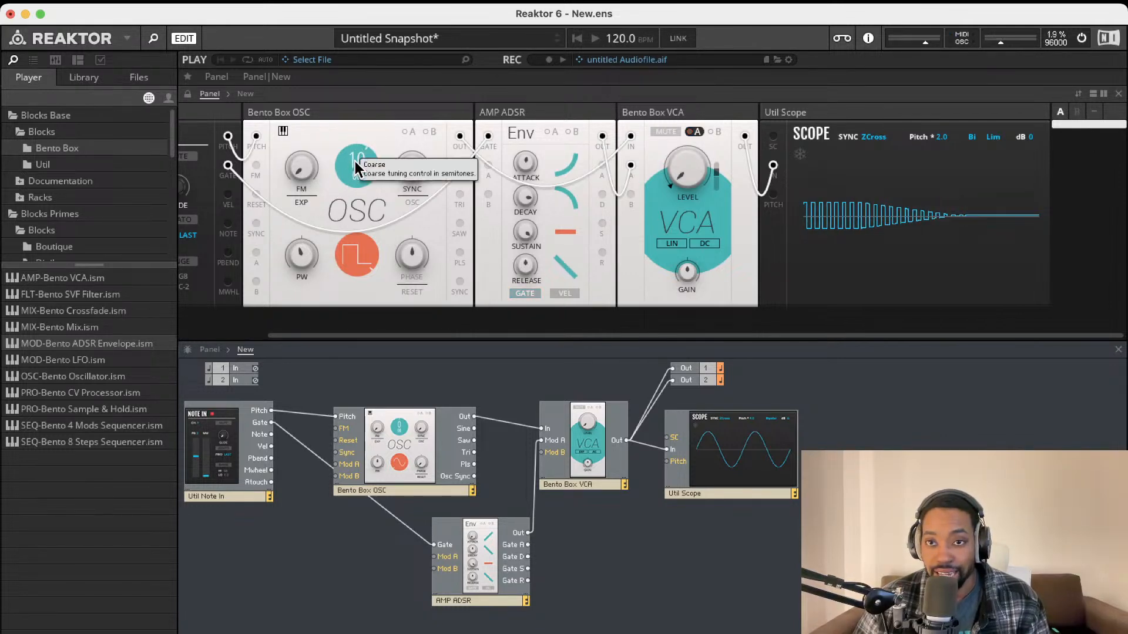
pyautogui.moveTo(354, 163); pyautogui.dragTo(355, 120)
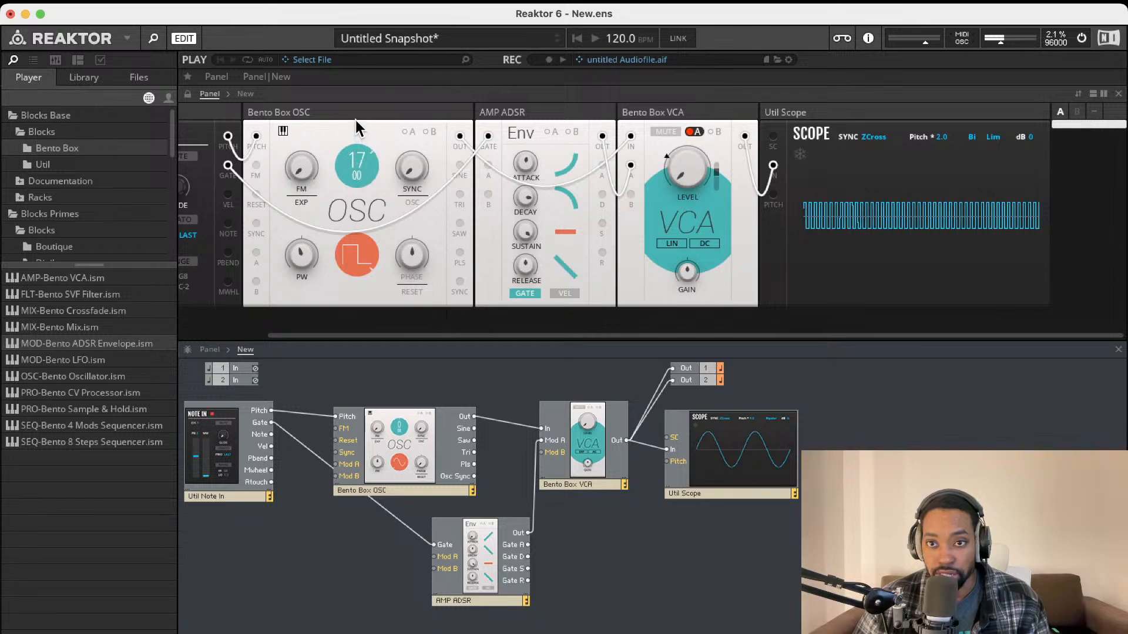
pyautogui.doubleClick(352, 158)
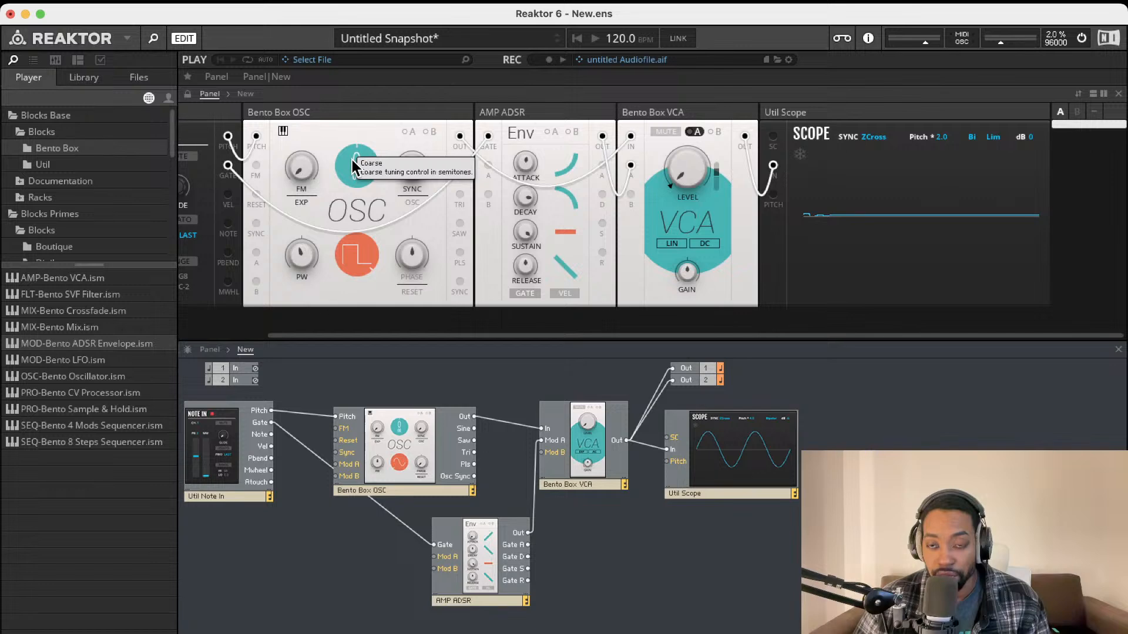
pyautogui.moveTo(352, 160); pyautogui.dragTo(386, 409)
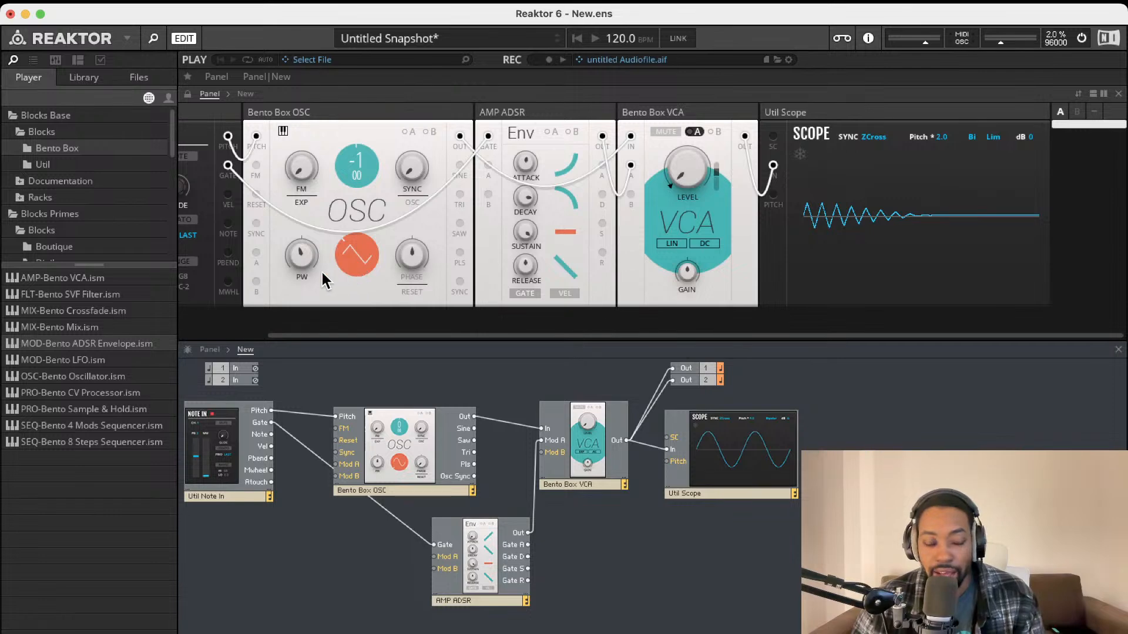
pyautogui.moveTo(302, 257); pyautogui.dragTo(303, 257)
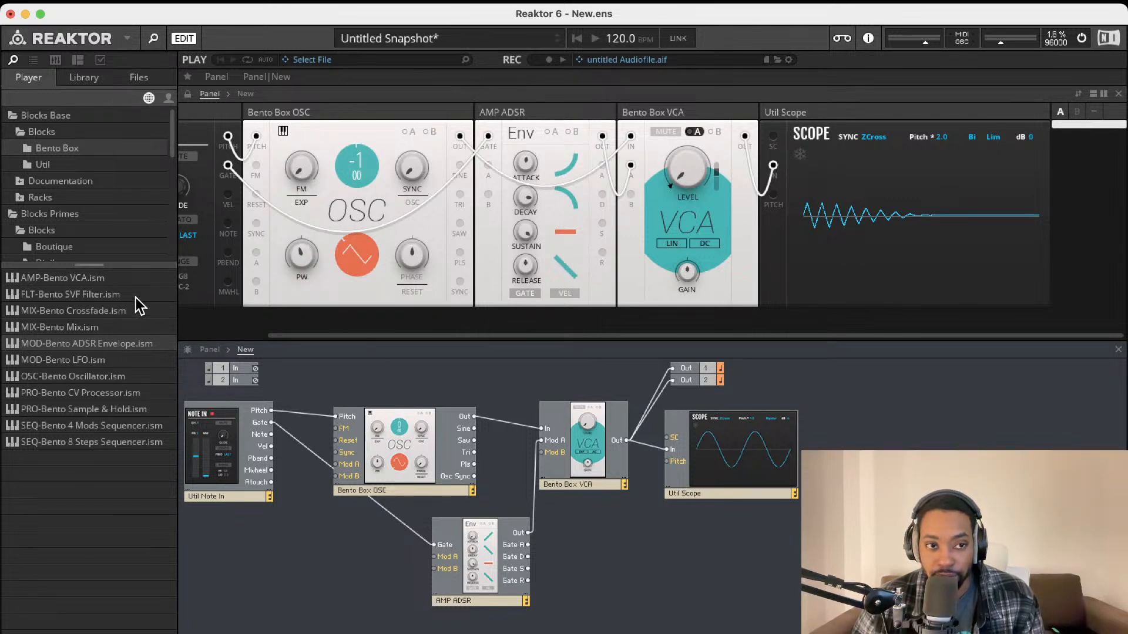
# Add the Bento SVF Filter block and shift the ADSR and oscillator modules to make room
pyautogui.moveTo(99, 301); pyautogui.dragTo(608, 554)
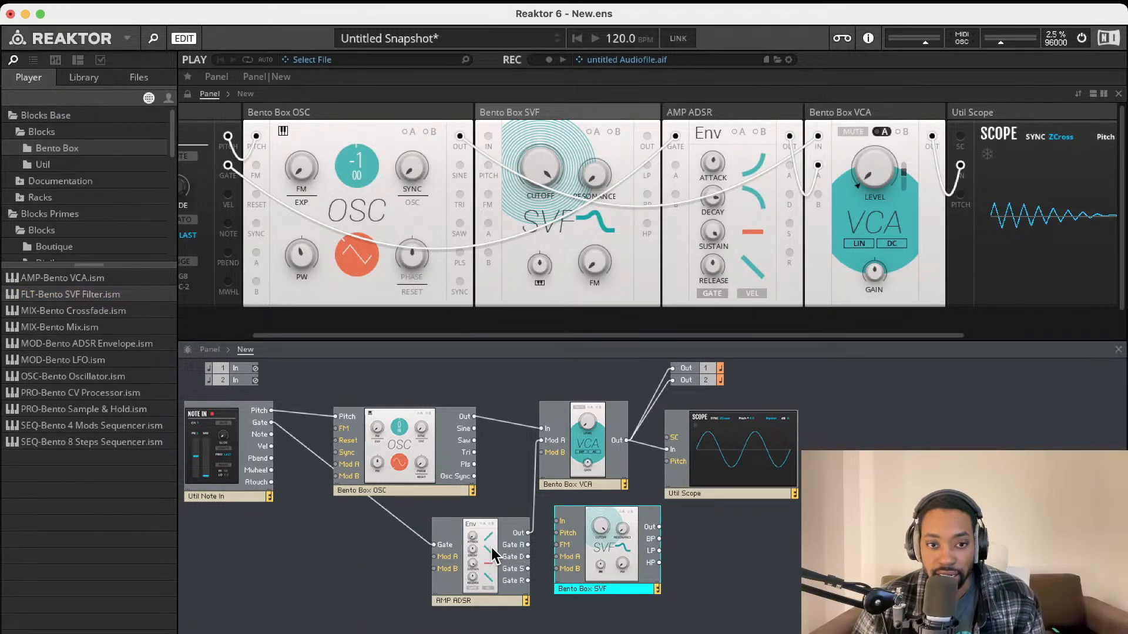
pyautogui.moveTo(506, 553); pyautogui.dragTo(446, 551)
pyautogui.moveTo(612, 531); pyautogui.dragTo(549, 462)
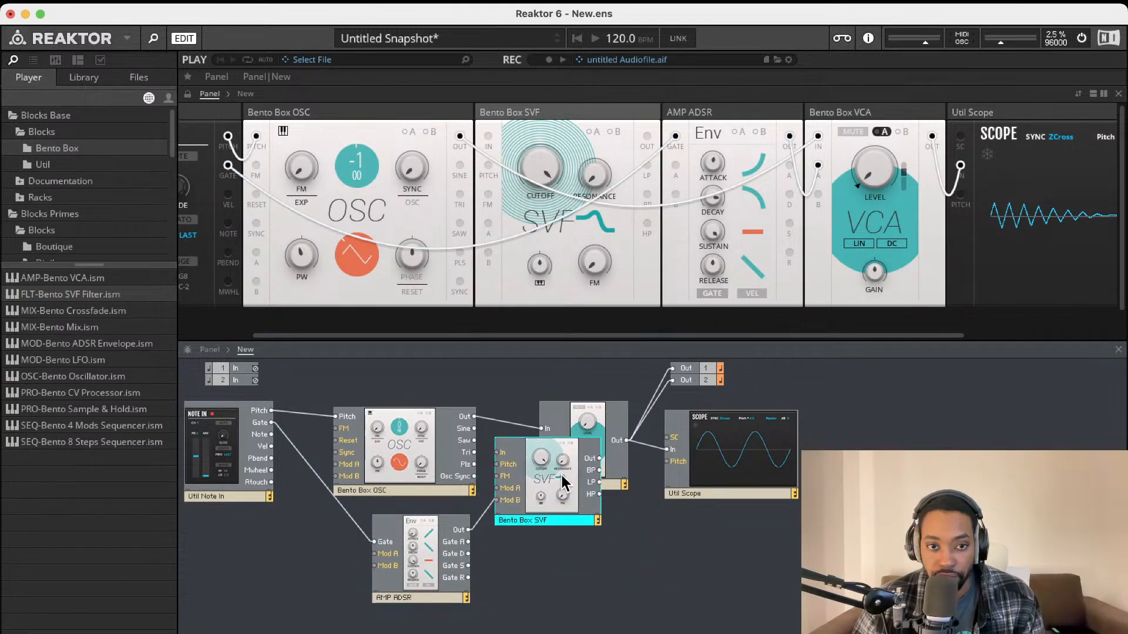
pyautogui.moveTo(407, 445); pyautogui.dragTo(376, 433)
# Wire the oscillator output into the SVF input and the SVF output into the VCA
pyautogui.moveTo(488, 454); pyautogui.dragTo(442, 406)
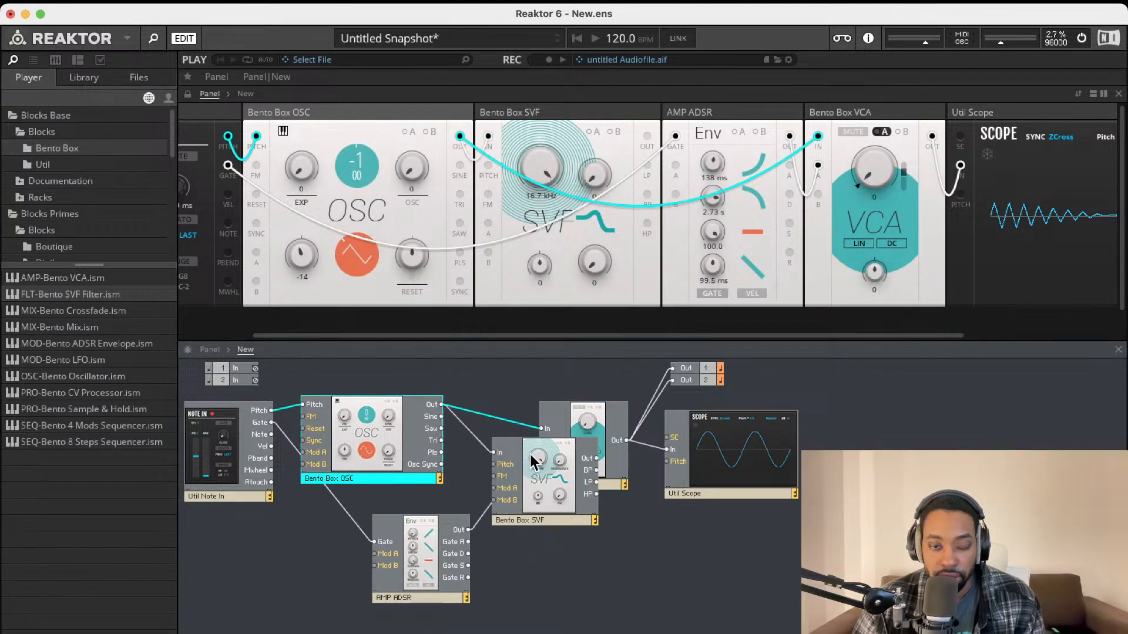
pyautogui.moveTo(536, 457); pyautogui.dragTo(541, 431)
pyautogui.moveTo(466, 454); pyautogui.dragTo(498, 438)
# Move the VCA, outputs and scope right and line the SVF up between oscillator and VCA
pyautogui.moveTo(580, 366); pyautogui.dragTo(755, 521)
pyautogui.moveTo(619, 468); pyautogui.dragTo(682, 467)
pyautogui.moveTo(504, 440); pyautogui.dragTo(541, 435)
# Audition SVF bandpass and highpass, return to lowpass, and raise cutoff to 12.0 kHz
pyautogui.click(618, 536)
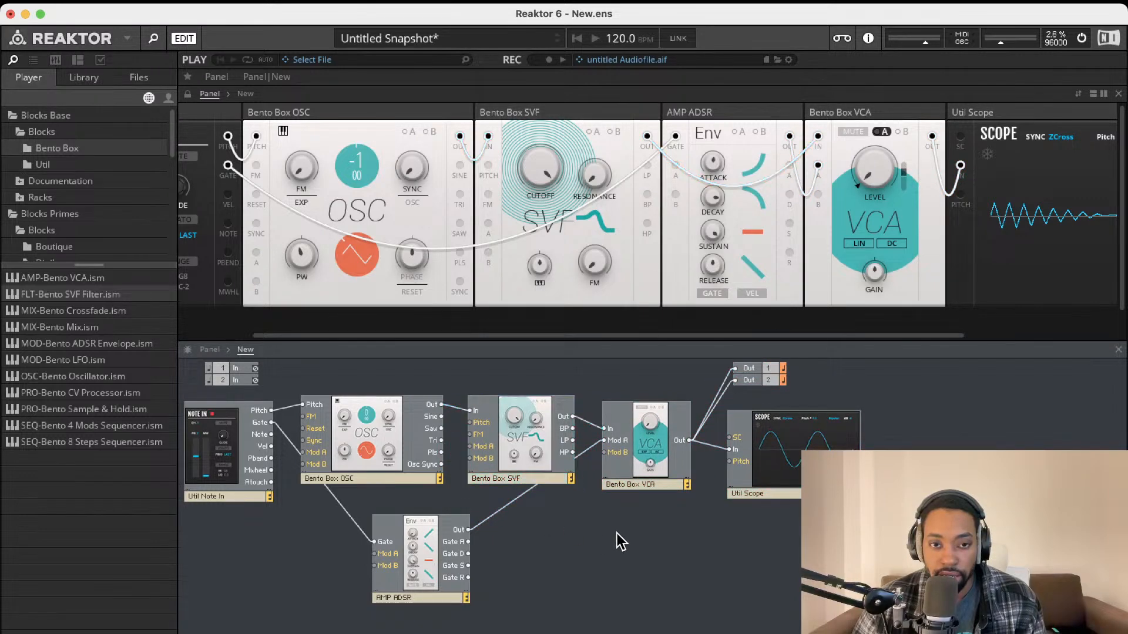
pyautogui.moveTo(545, 169)
pyautogui.mouseDown()
pyautogui.moveTo(541, 247)
pyautogui.moveTo(548, 181)
pyautogui.mouseUp()
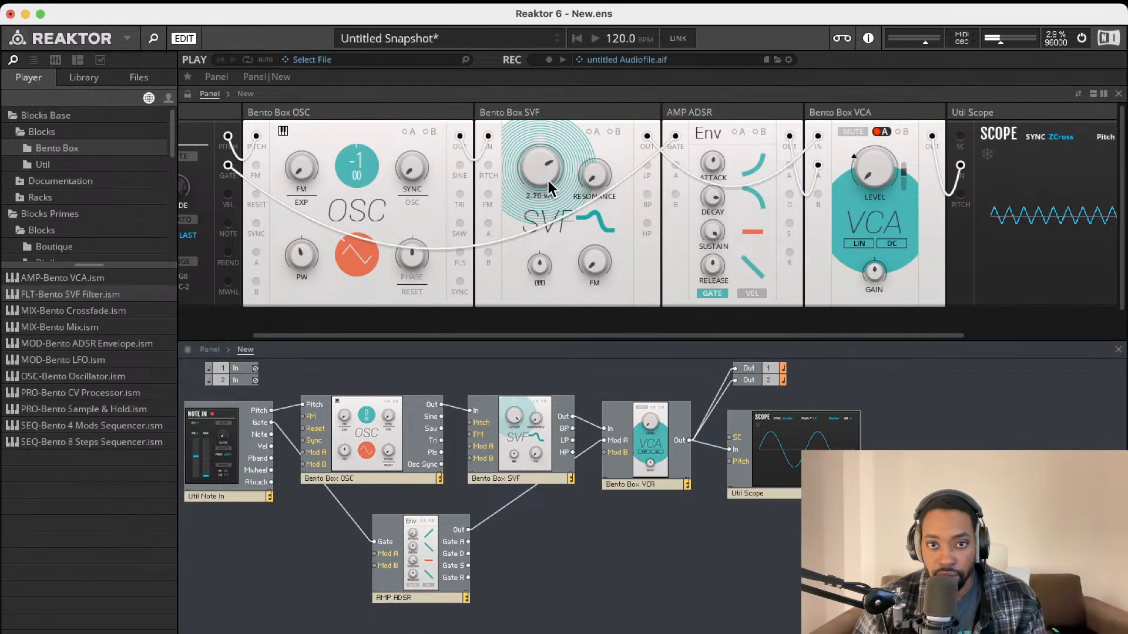
pyautogui.click(595, 233)
pyautogui.click(596, 233)
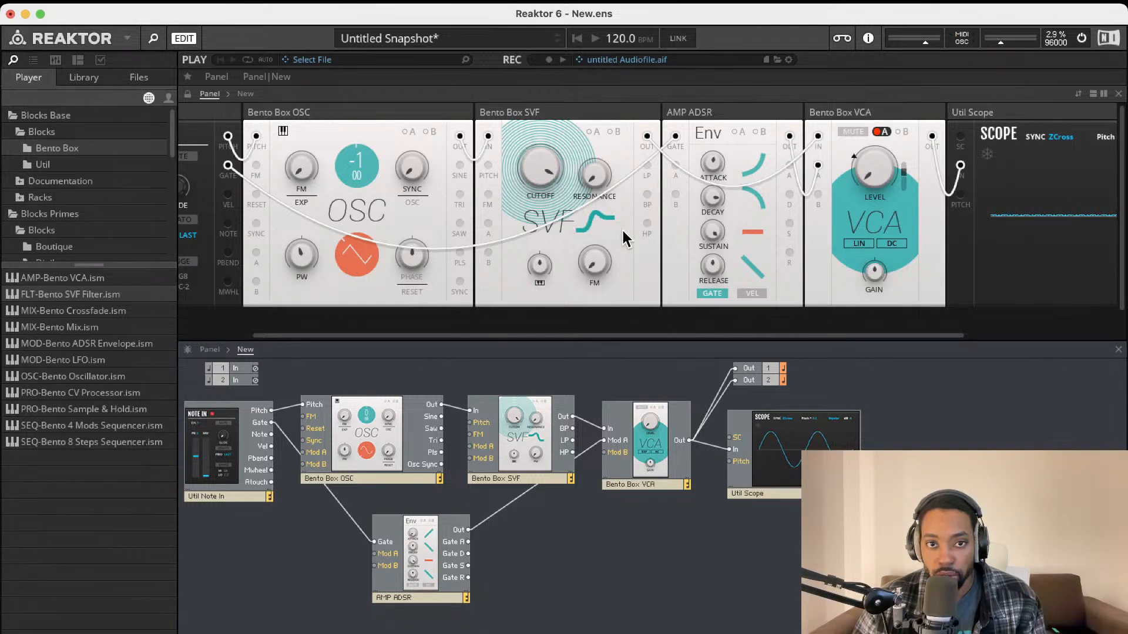
pyautogui.click(587, 215)
pyautogui.moveTo(542, 199); pyautogui.dragTo(552, 170)
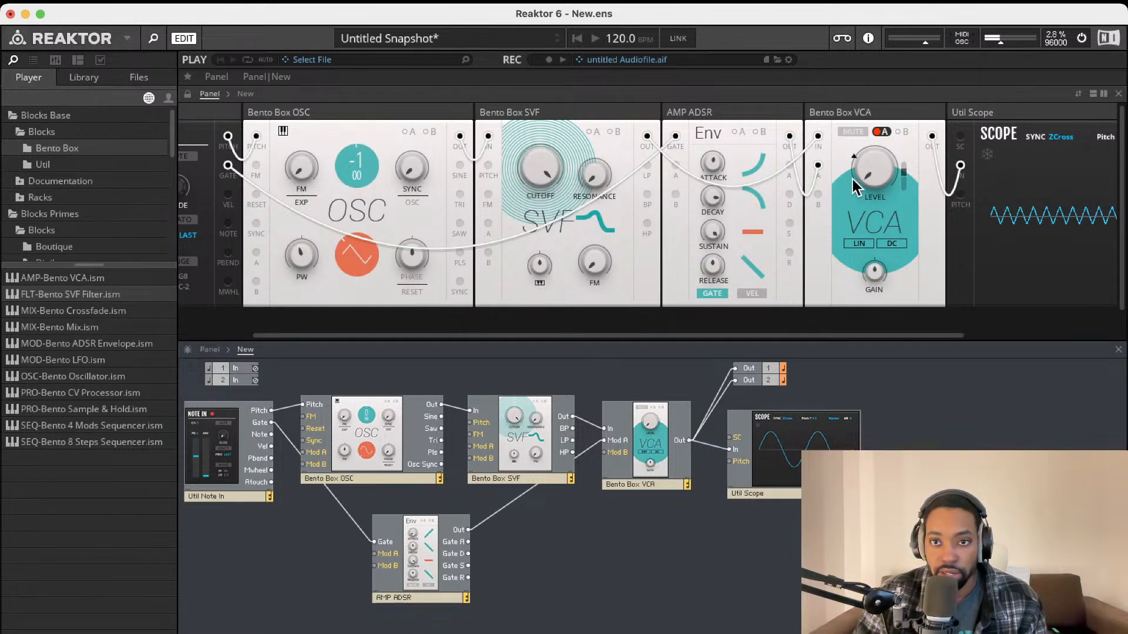
pyautogui.hscroll(1, 867, 174)
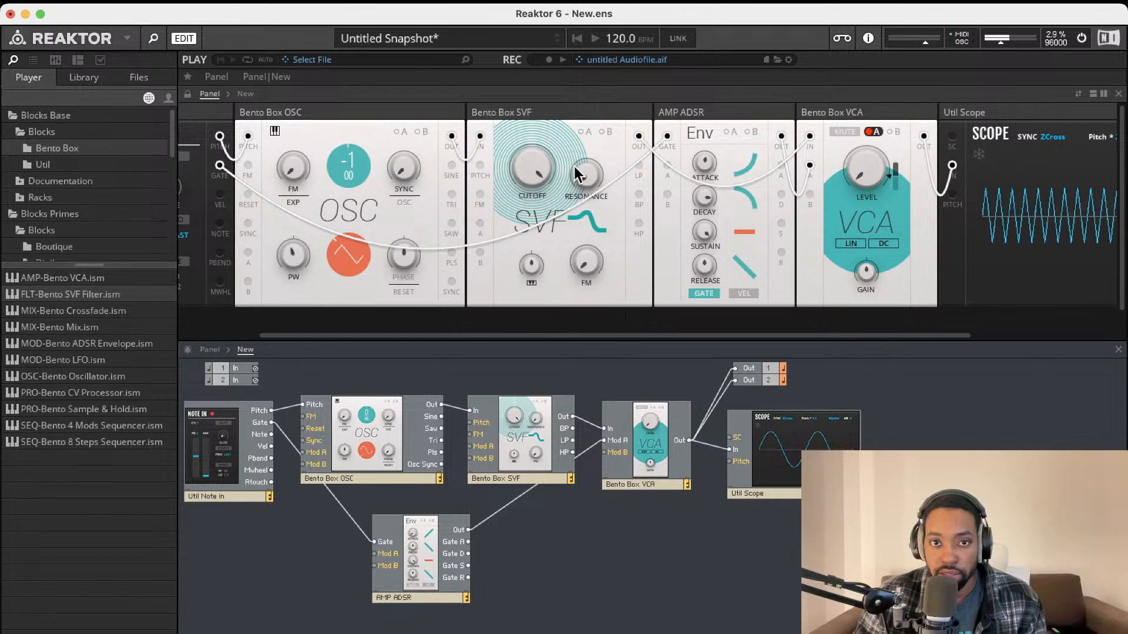
# Tune the oscillator down to -5 and raise the overall output level slightly
pyautogui.moveTo(343, 163); pyautogui.dragTo(343, 186)
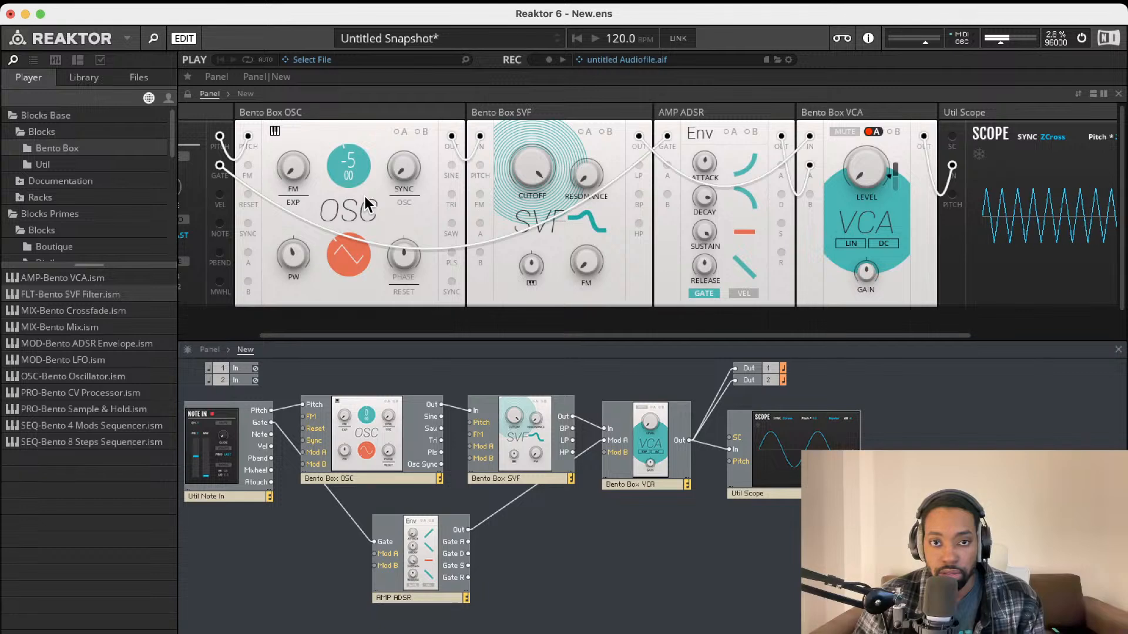
pyautogui.hscroll(2, 902, 174)
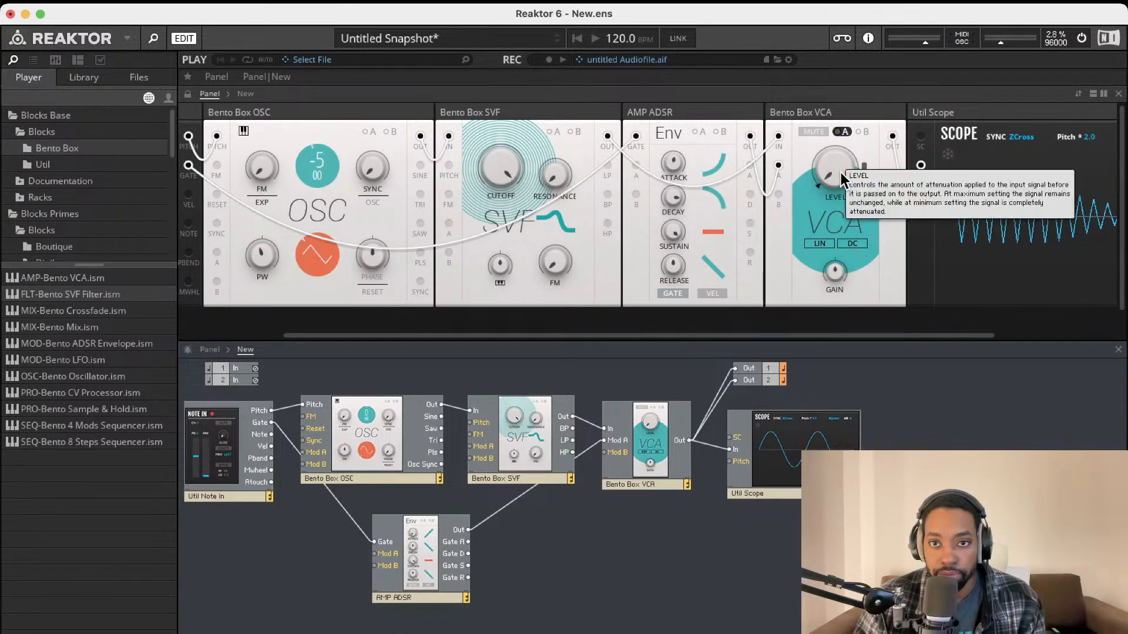
pyautogui.moveTo(1009, 44); pyautogui.dragTo(1016, 44)
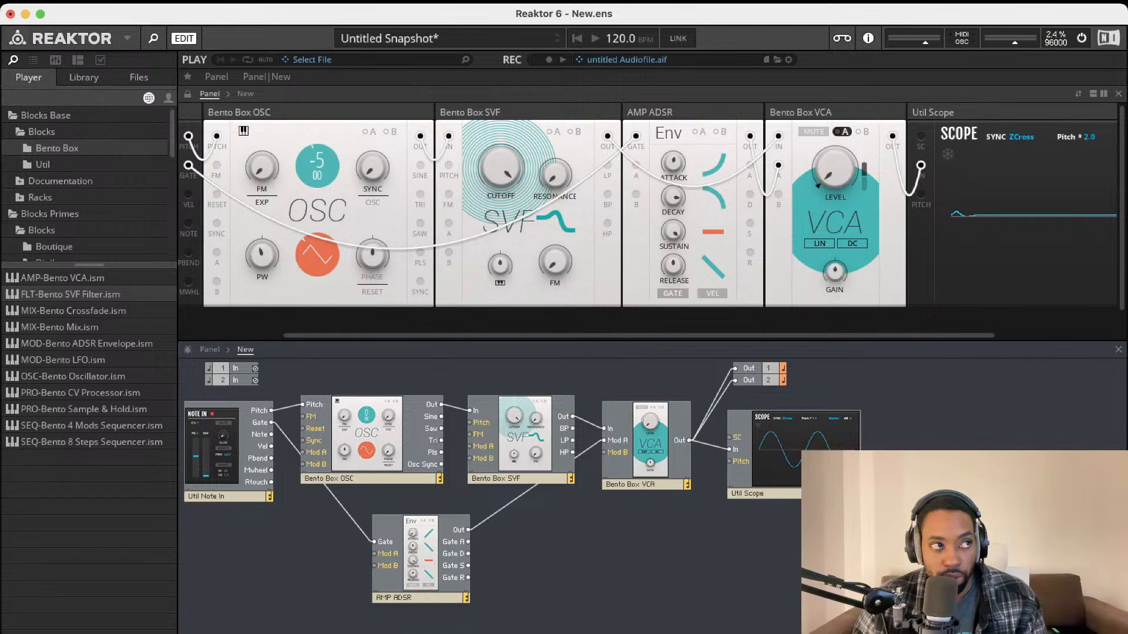
# Compare the Bento Box and Util module lists and peek into the Documentation folder
pyautogui.click(97, 164)
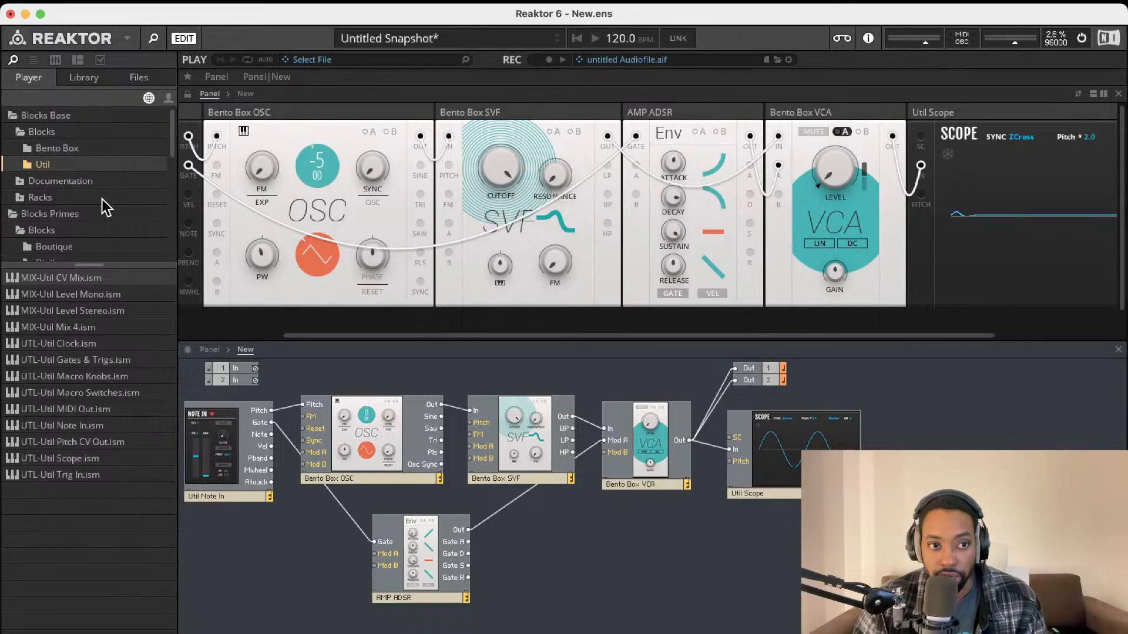
pyautogui.click(94, 151)
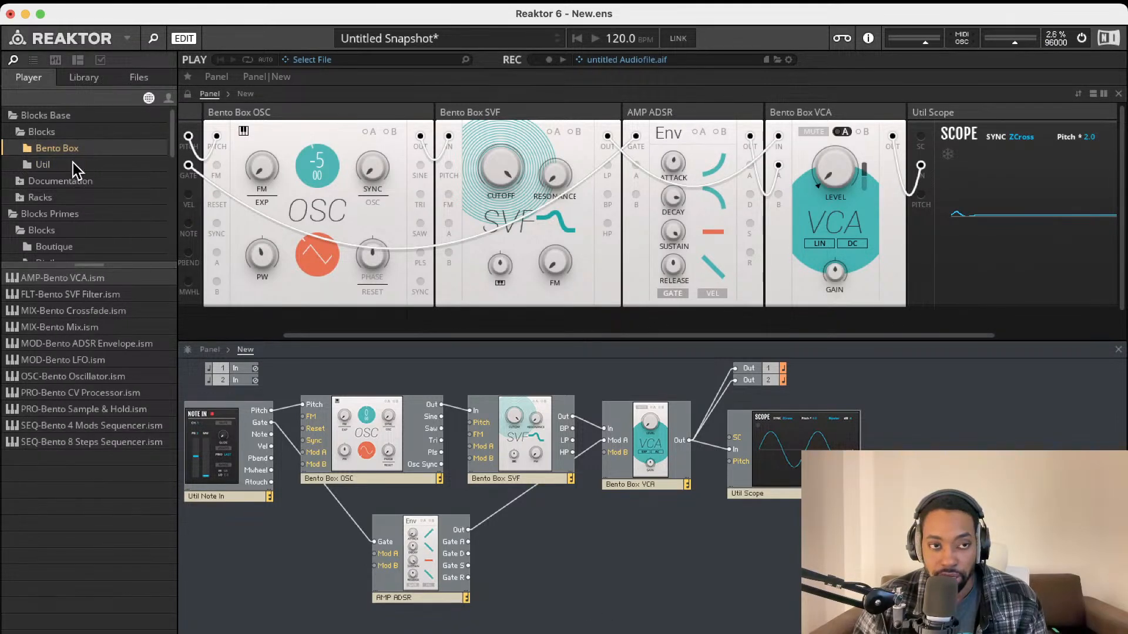
pyautogui.click(73, 163)
pyautogui.click(80, 152)
pyautogui.click(64, 166)
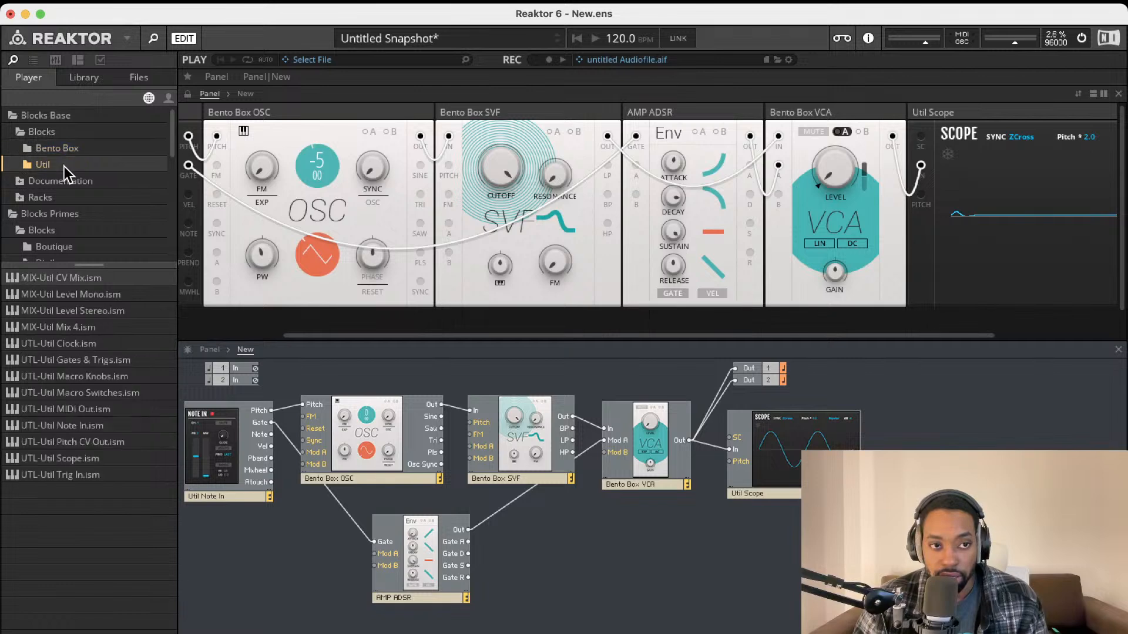
pyautogui.click(69, 183)
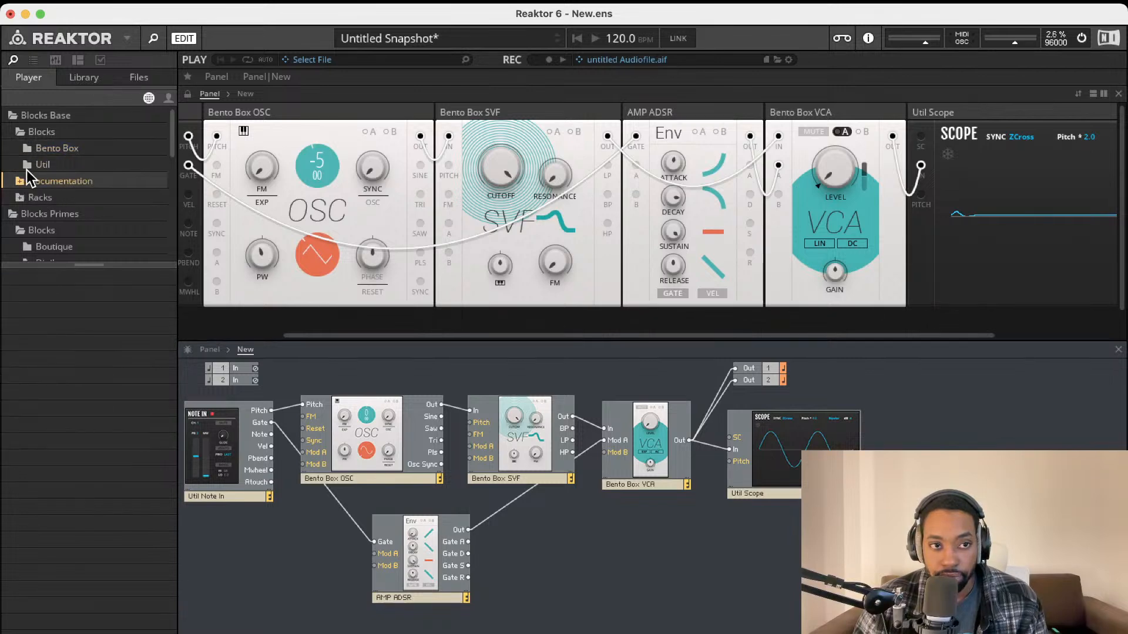
pyautogui.click(54, 168)
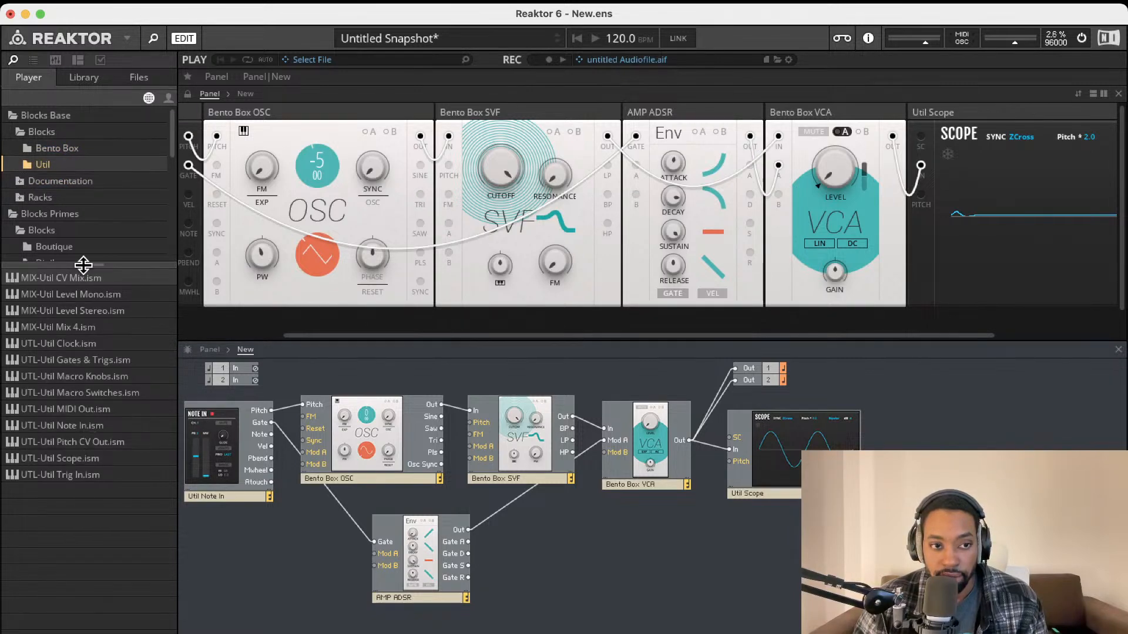
pyautogui.click(80, 151)
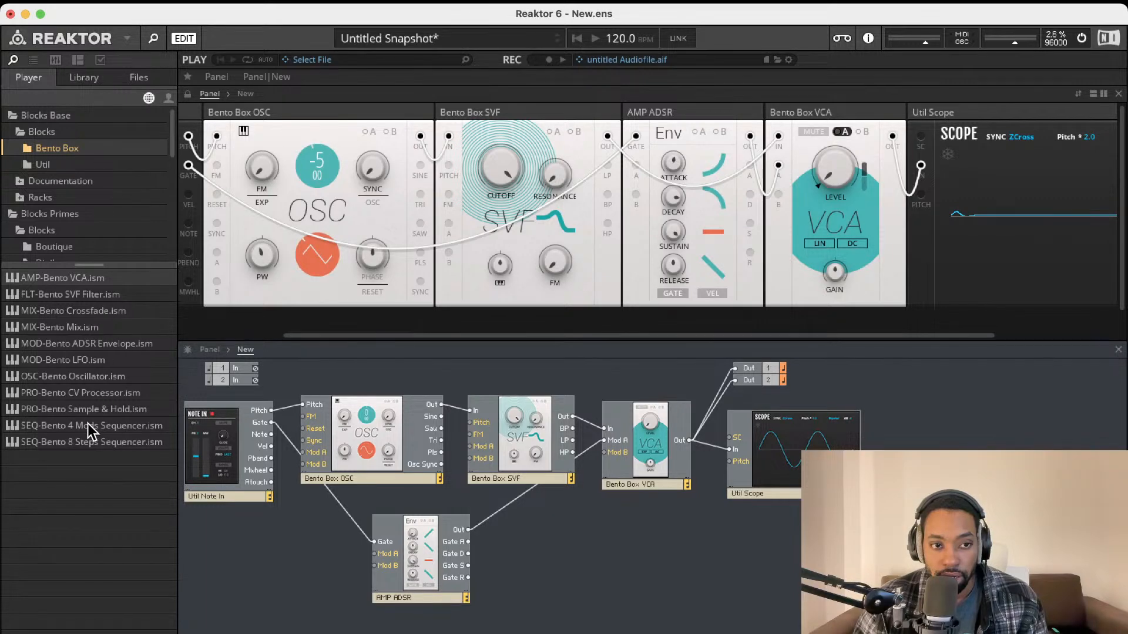
pyautogui.click(67, 167)
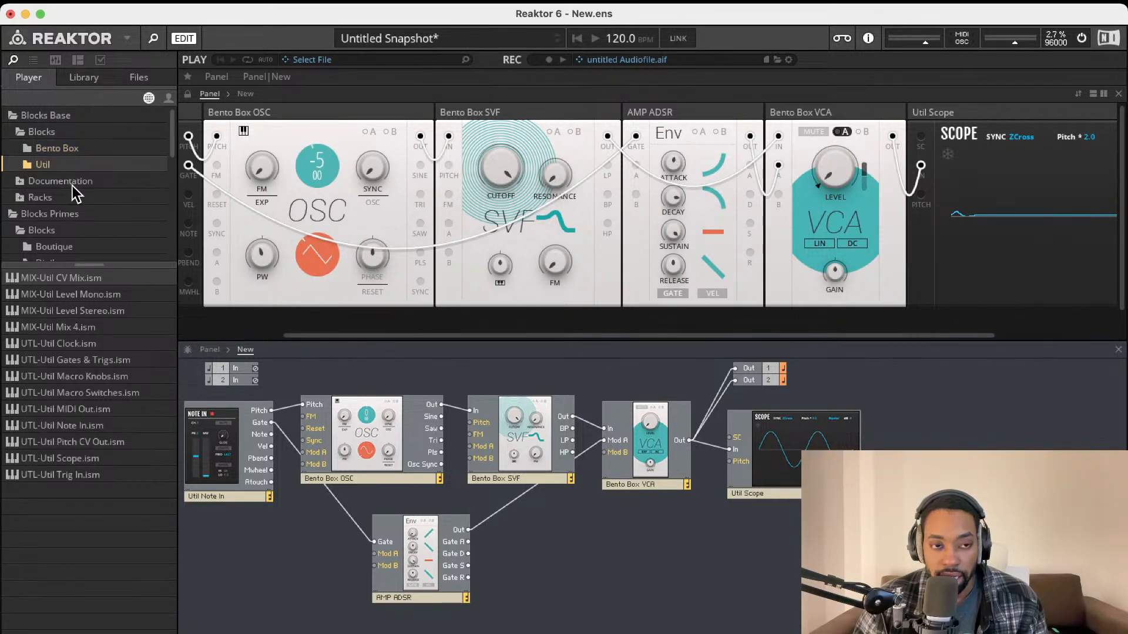
pyautogui.click(28, 143)
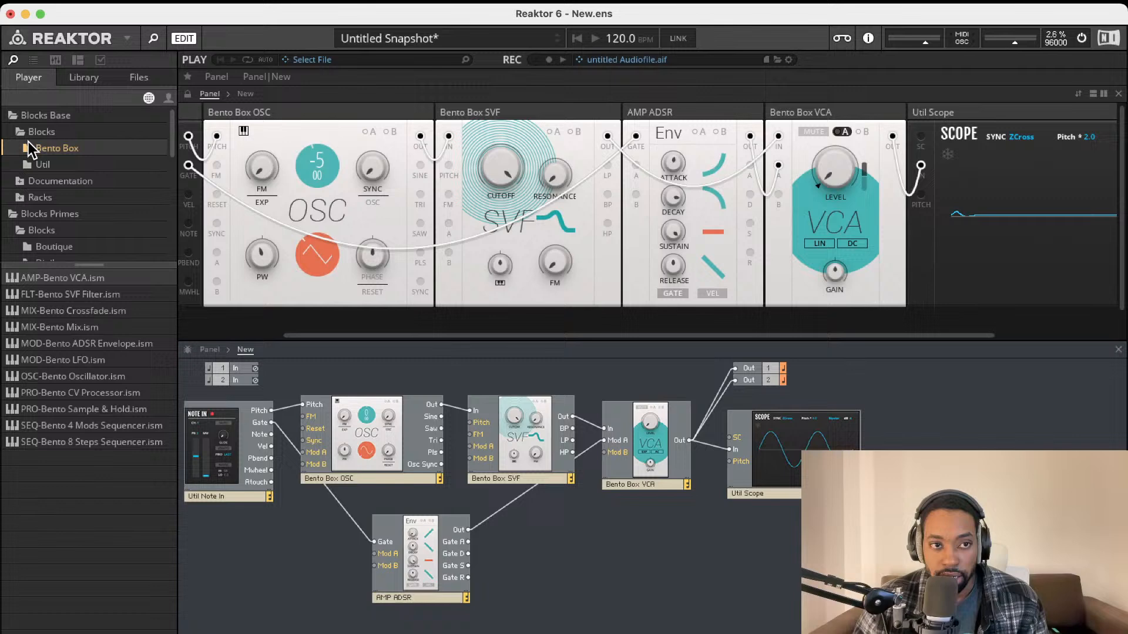
# Expand the rack presets and view the Percussion, Soundscape and Tutorial racks
pyautogui.click(23, 189)
pyautogui.click(26, 185)
pyautogui.scroll(-2, 36, 200)
pyautogui.click(47, 208)
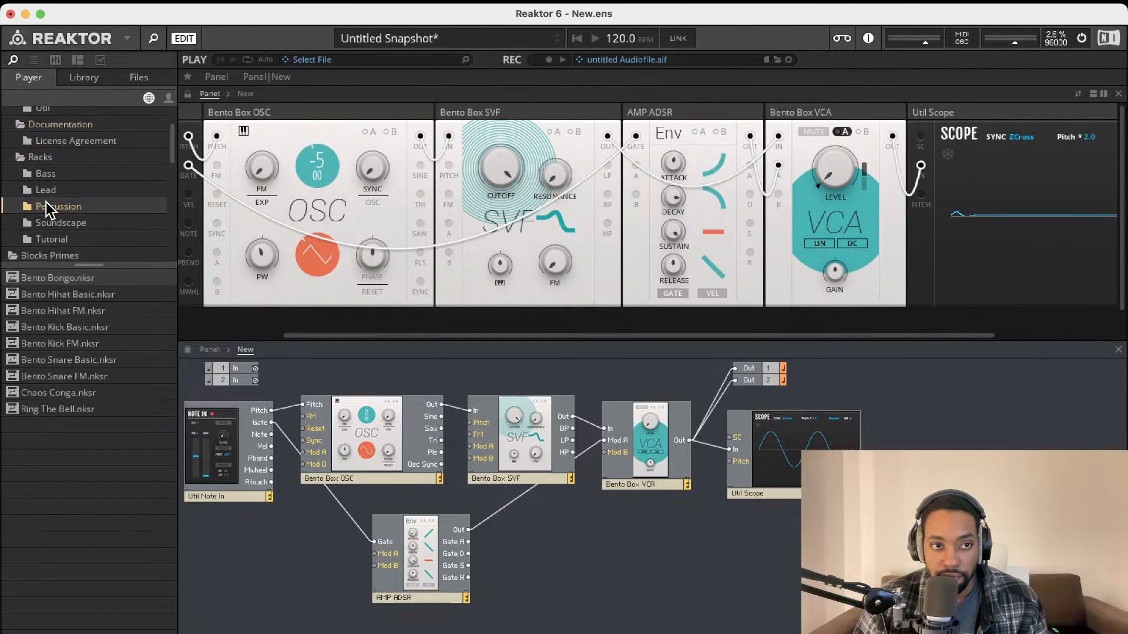
pyautogui.click(45, 221)
pyautogui.click(48, 239)
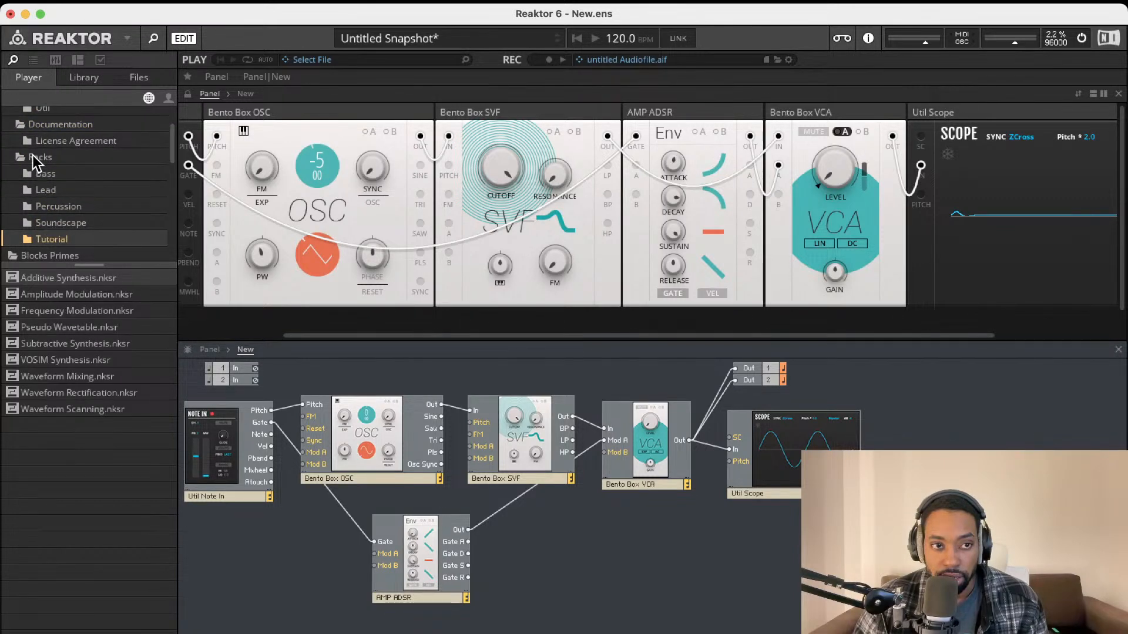
pyautogui.scroll(3, 37, 182)
# Check the License Agreement folder and the Bass and Lead racks, then select Rounds Reverb in Rounds
pyautogui.click(41, 168)
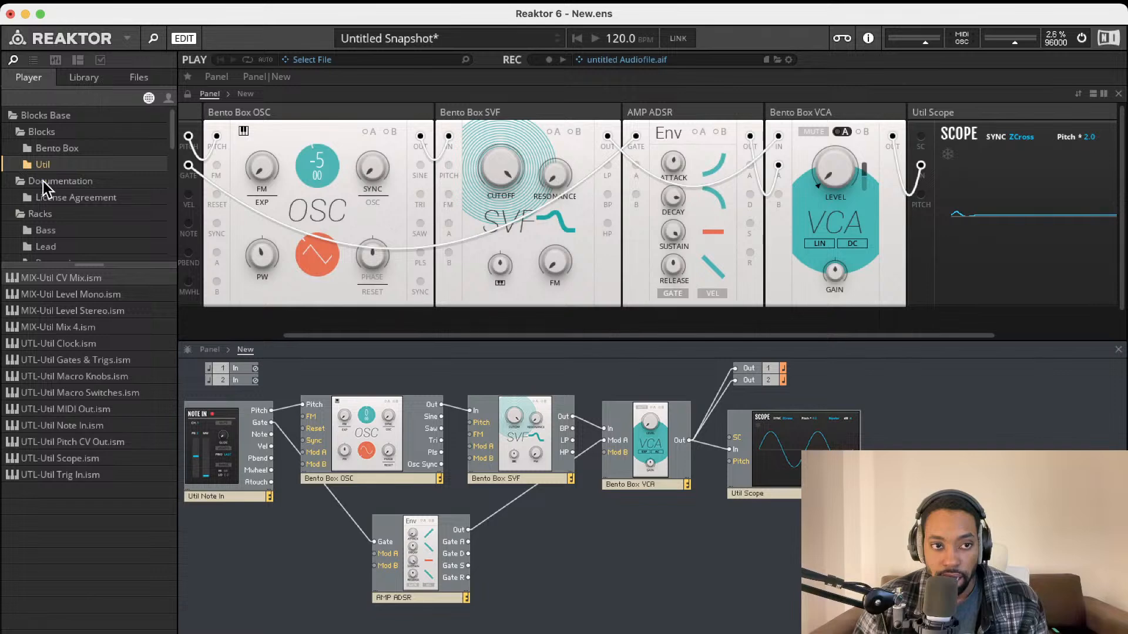
pyautogui.click(44, 181)
pyautogui.click(43, 200)
pyautogui.click(40, 229)
pyautogui.scroll(-2, 41, 237)
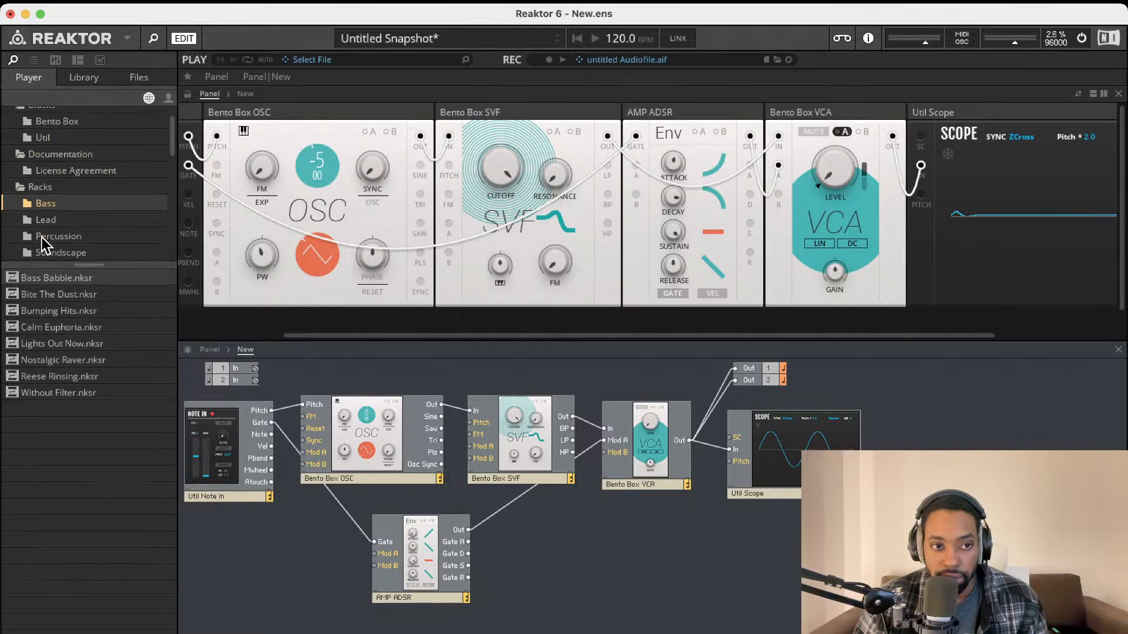
pyautogui.click(47, 191)
pyautogui.scroll(-1, 47, 195)
pyautogui.click(45, 213)
pyautogui.scroll(-4, 47, 213)
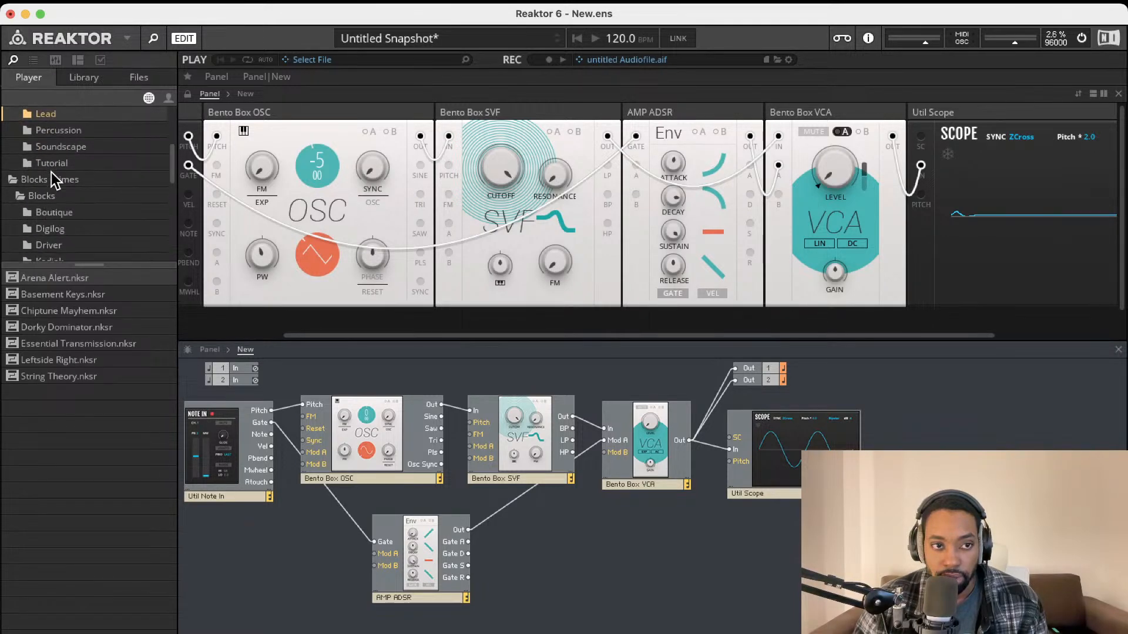
pyautogui.scroll(-6, 51, 177)
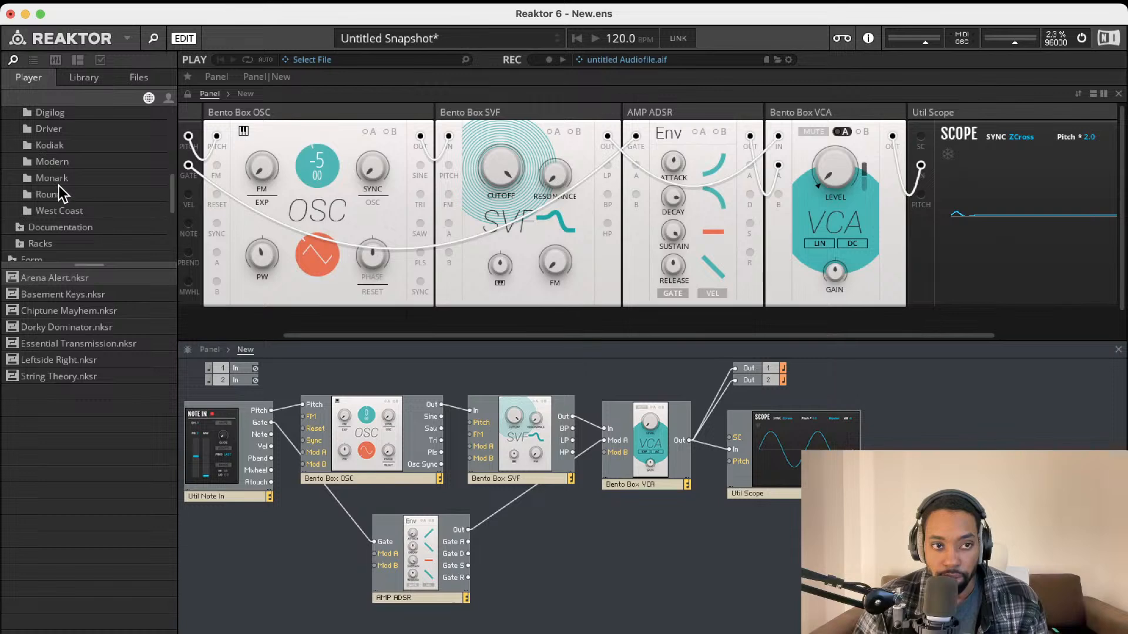
pyautogui.click(53, 194)
pyautogui.click(57, 294)
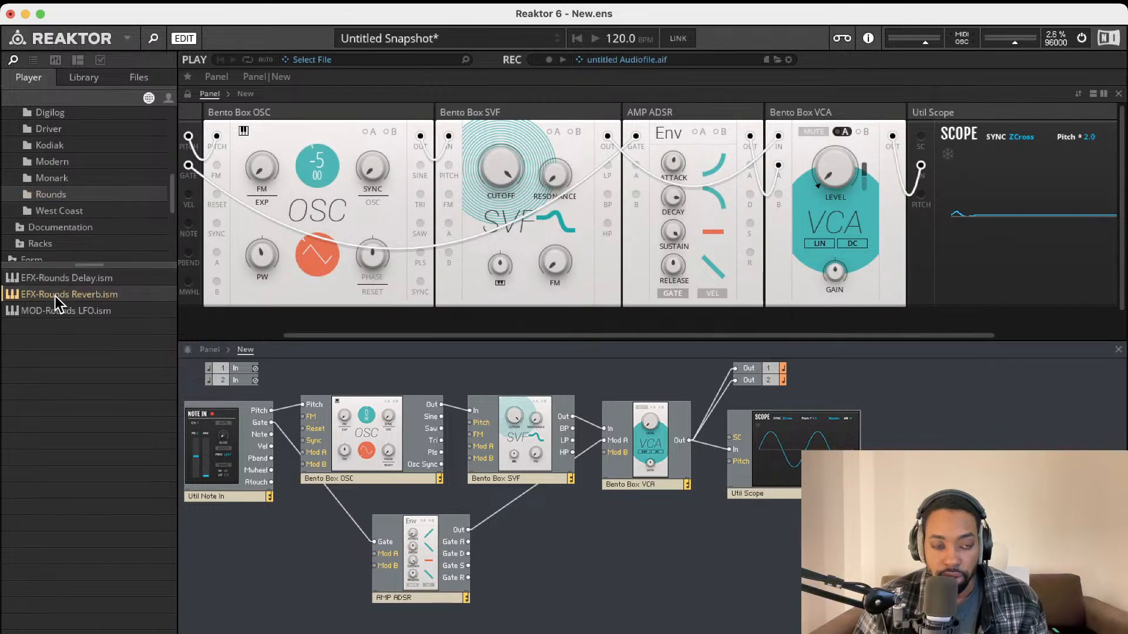
# Add Rounds Reverb beside the scope, fed by the VCA, with its outputs to Out 1 and 2
pyautogui.doubleClick(55, 296)
pyautogui.moveTo(609, 539); pyautogui.dragTo(691, 440)
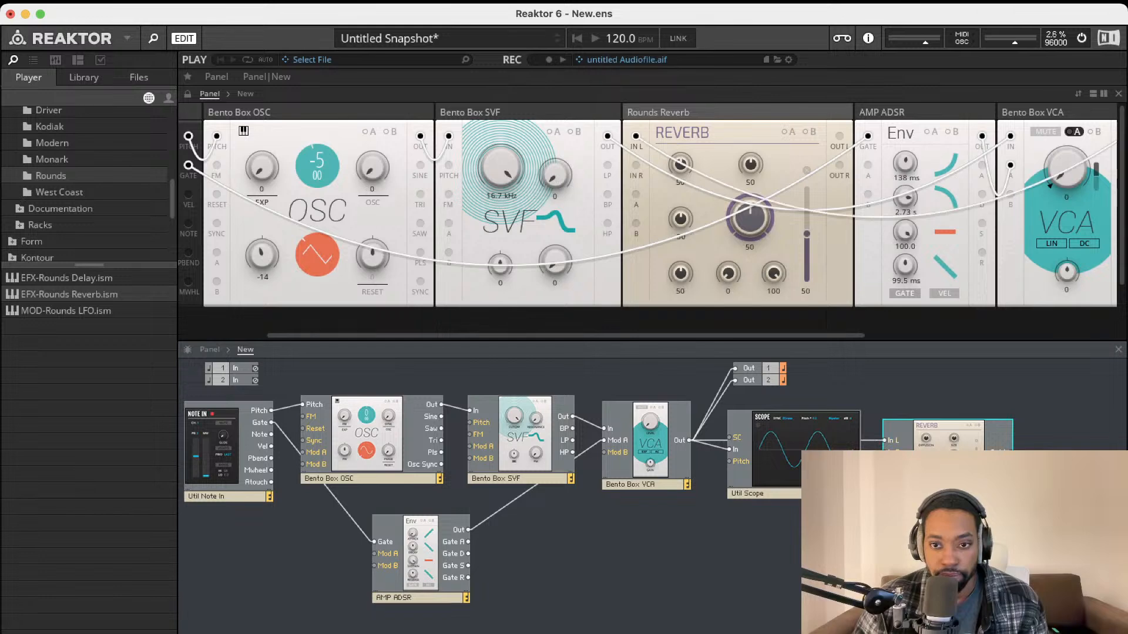
pyautogui.moveTo(885, 452); pyautogui.dragTo(689, 441)
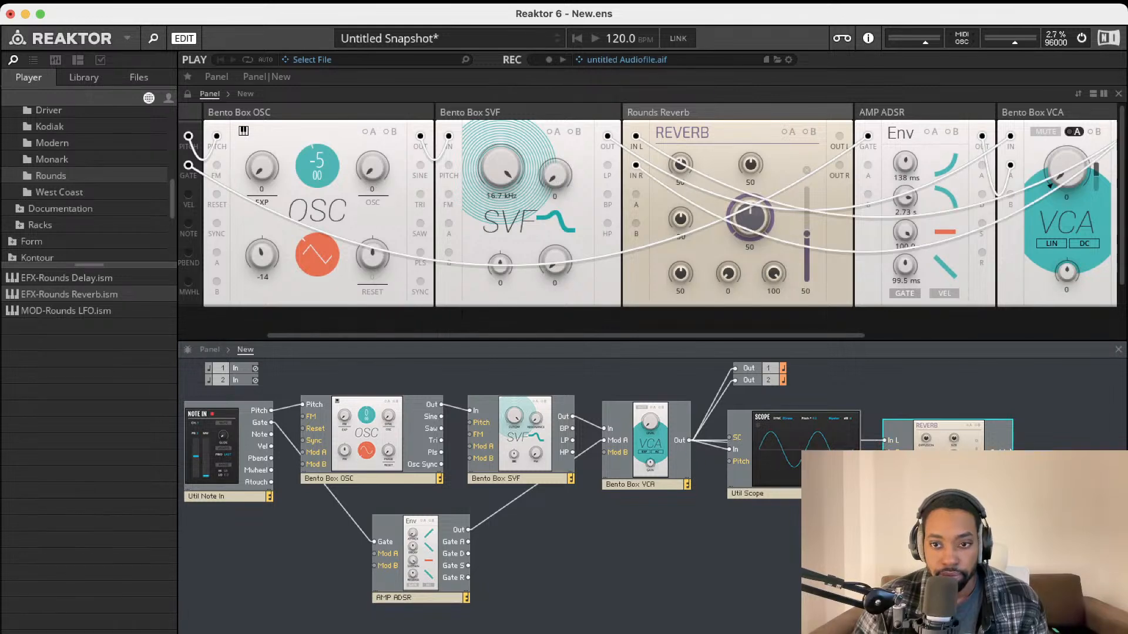
pyautogui.moveTo(1011, 453); pyautogui.dragTo(734, 380)
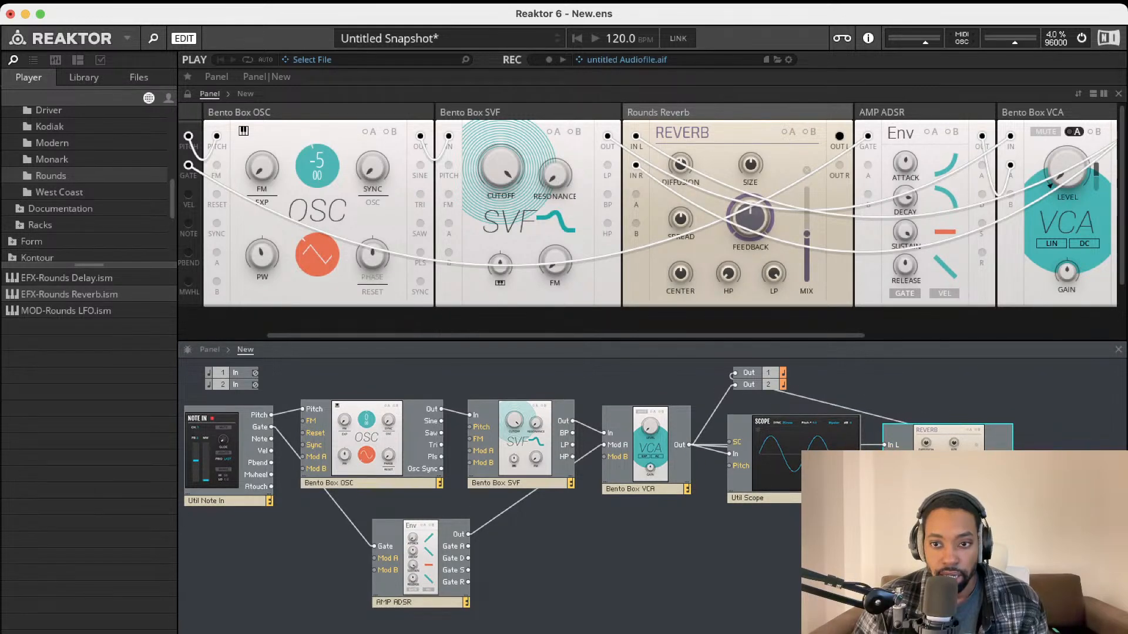
pyautogui.moveTo(1010, 467); pyautogui.dragTo(747, 385)
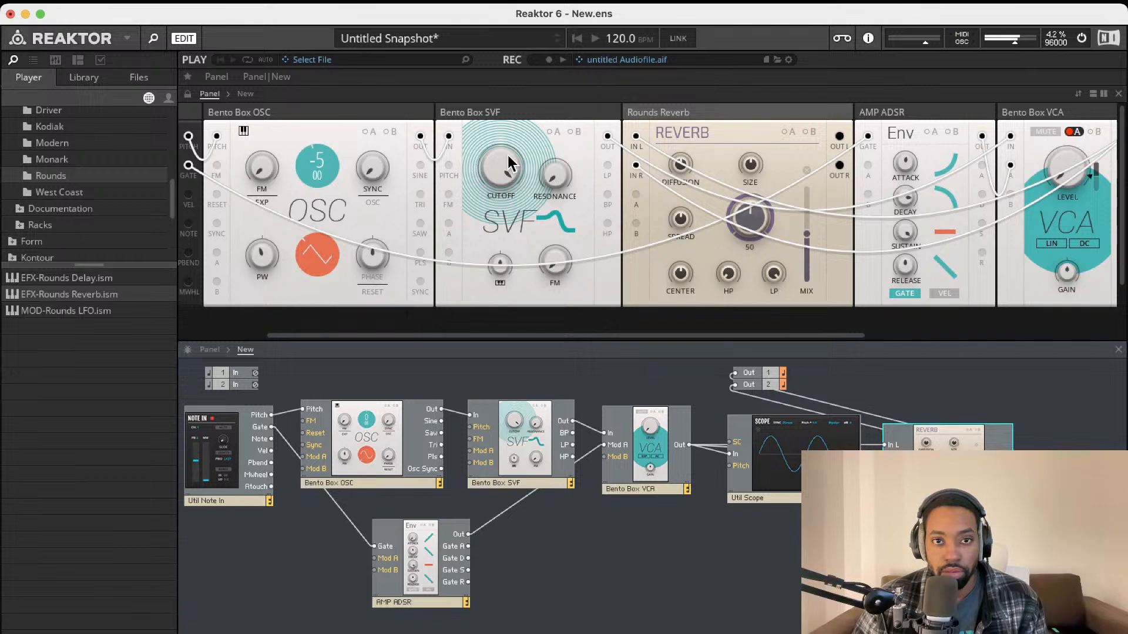
# Turn the SVF cutoff down to 6.73 kHz and scroll the panel across Reverb, ADSR, VCA and Scope
pyautogui.moveTo(507, 155); pyautogui.dragTo(512, 201)
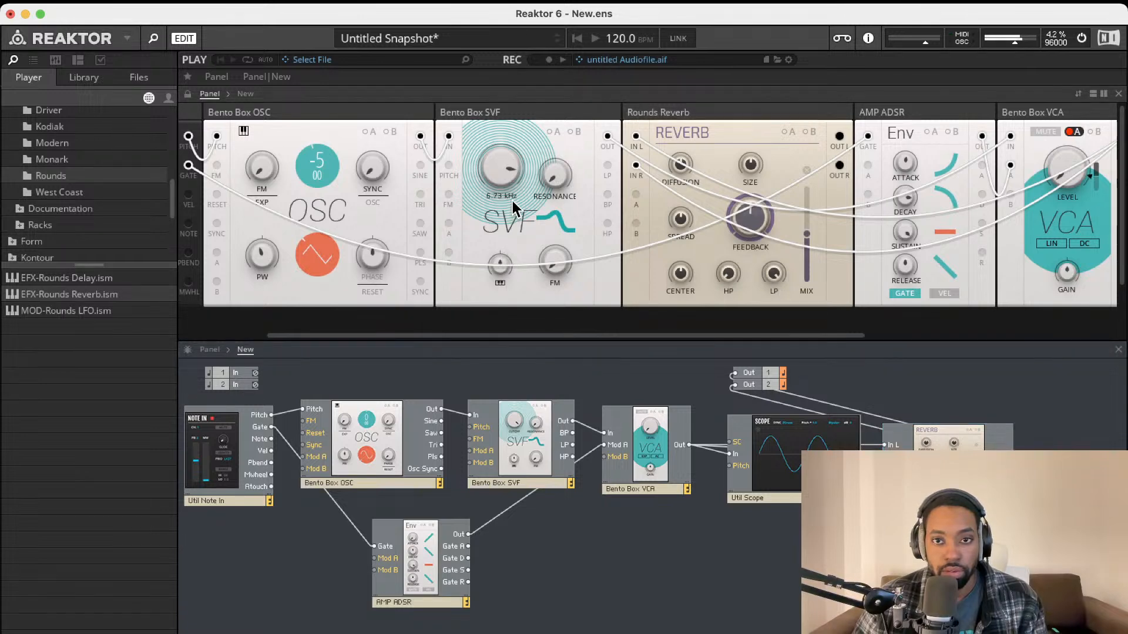
pyautogui.hscroll(2, 634, 157)
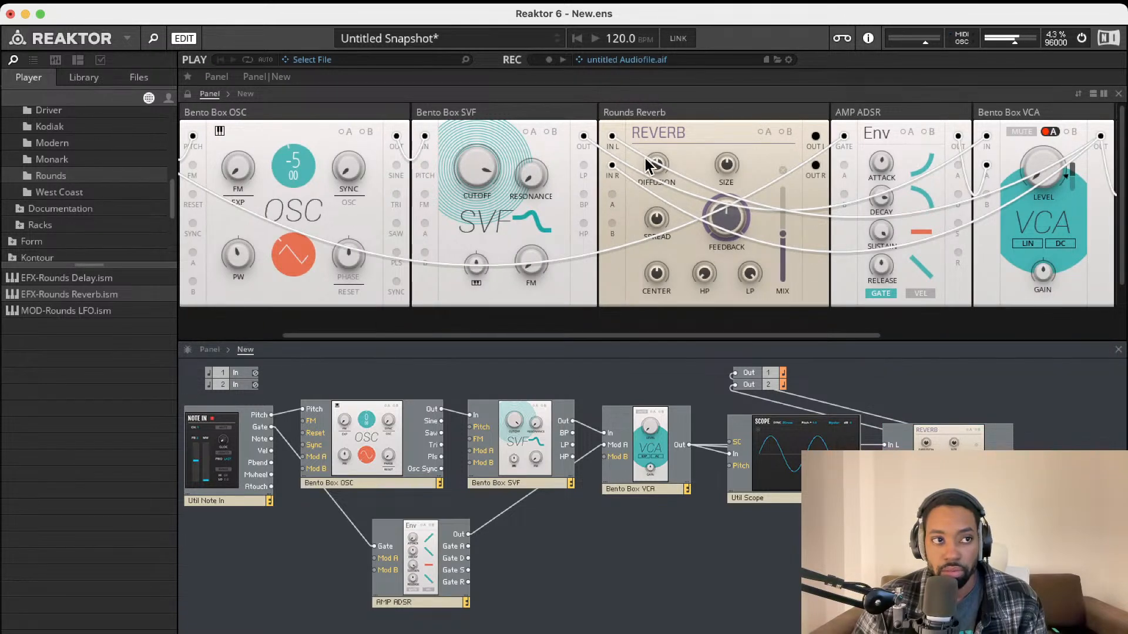
pyautogui.hscroll(2, 661, 170)
pyautogui.hscroll(15, 661, 171)
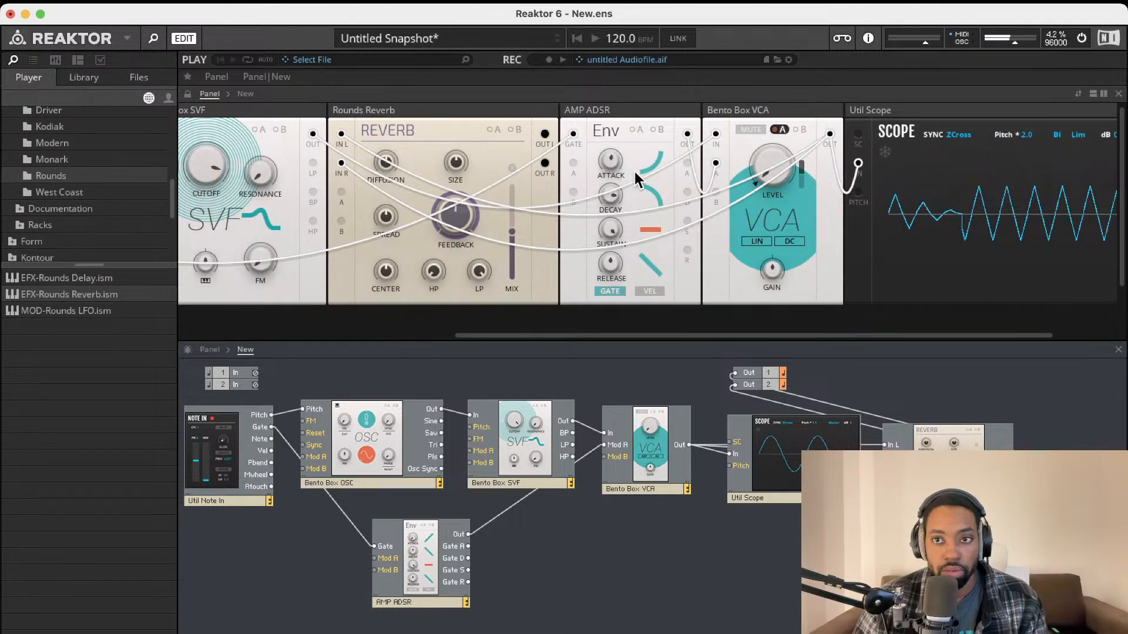
pyautogui.hscroll(-2, 635, 177)
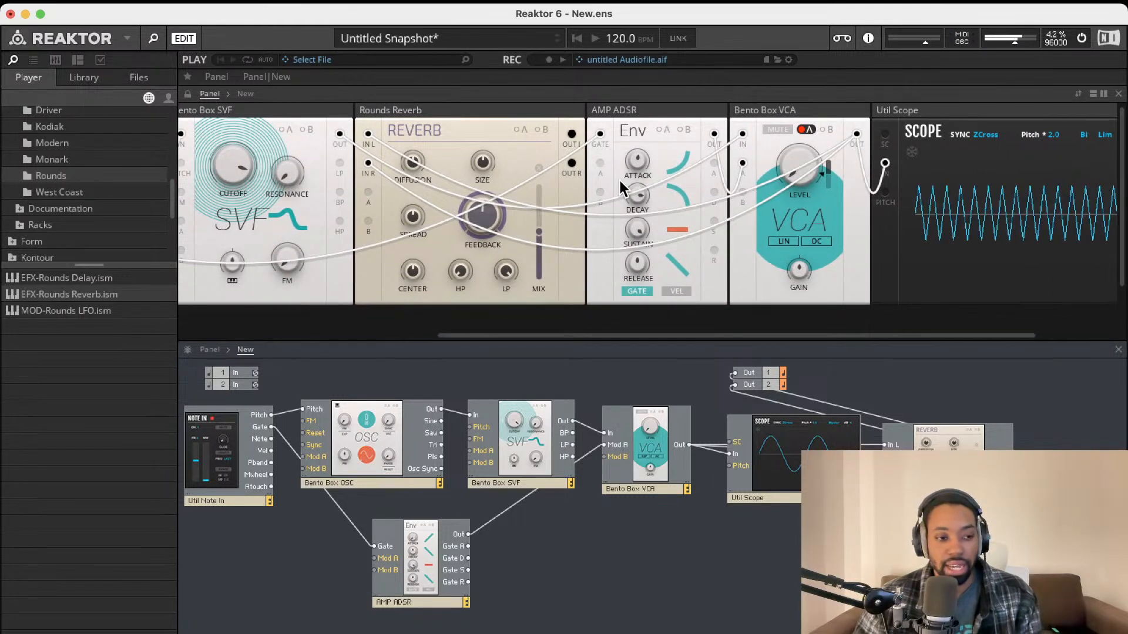